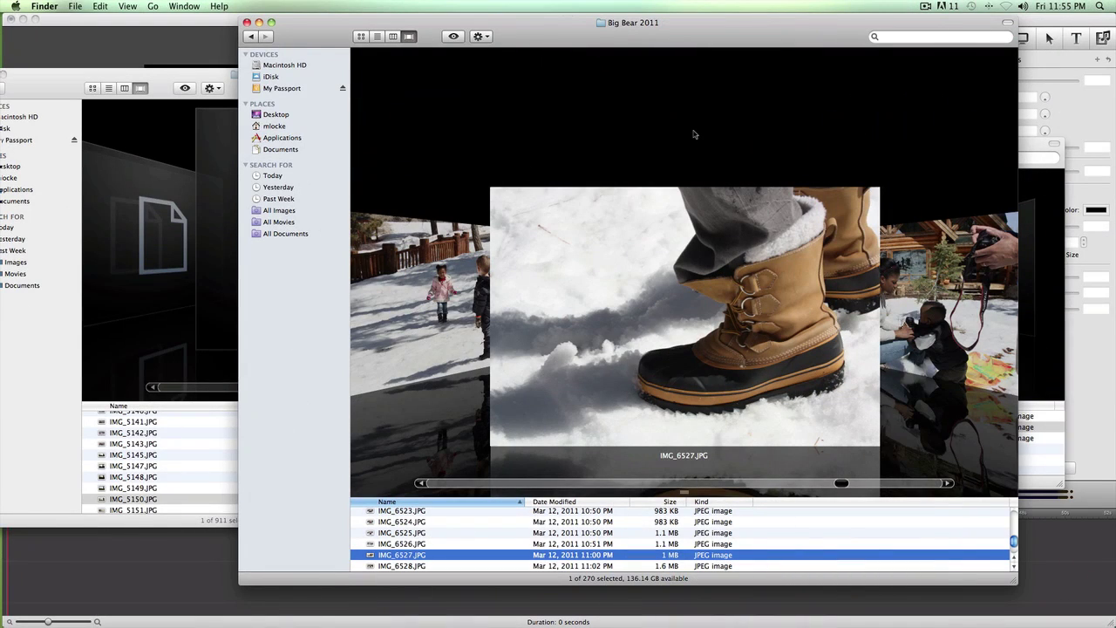
Flip through the Cover Flow photos and switch to the THINK WINTER homepage preview in Chrome
{"action": "key", "text": "Left"}
{"action": "key", "text": "Right"}
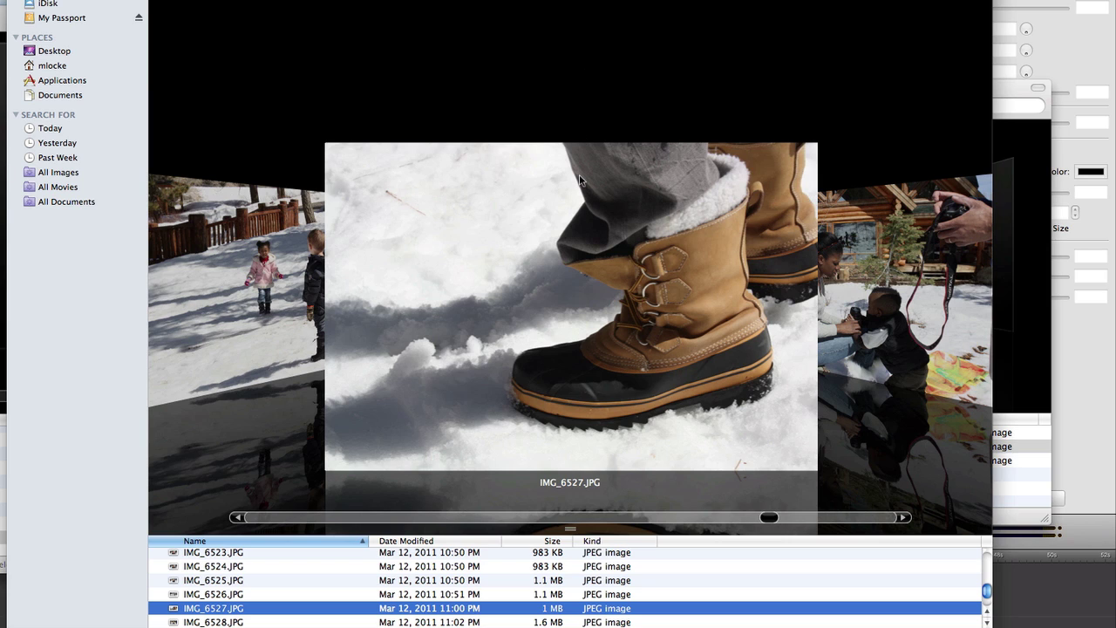
{"action": "key", "text": "super+Tab"}
{"action": "key", "text": "super+Tab"}
{"action": "key", "text": "super+Tab"}
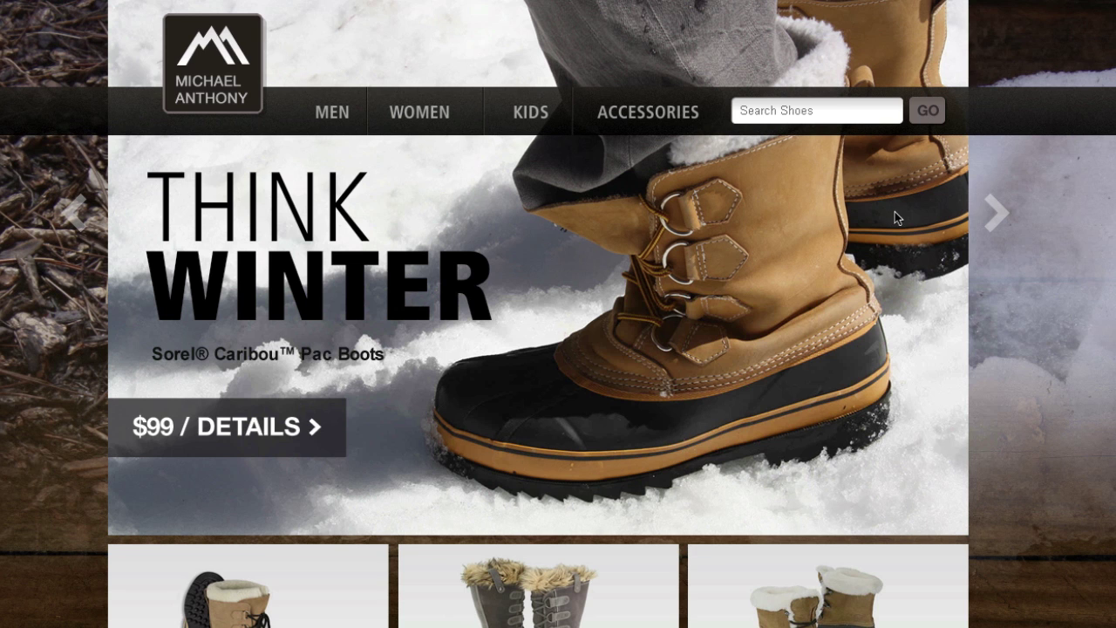
{"action": "scroll", "coordinate": [895, 212], "scroll_direction": "down", "scroll_amount": 3}
{"action": "scroll", "coordinate": [897, 219], "scroll_direction": "down", "scroll_amount": 1}
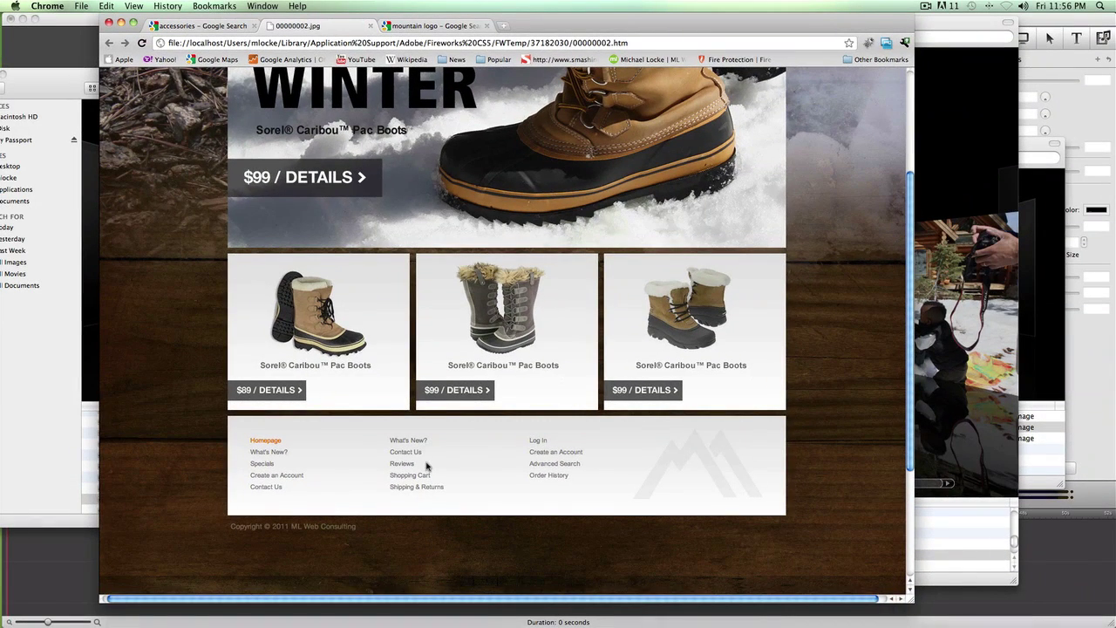
{"action": "scroll", "coordinate": [427, 465], "scroll_direction": "up", "scroll_amount": 1}
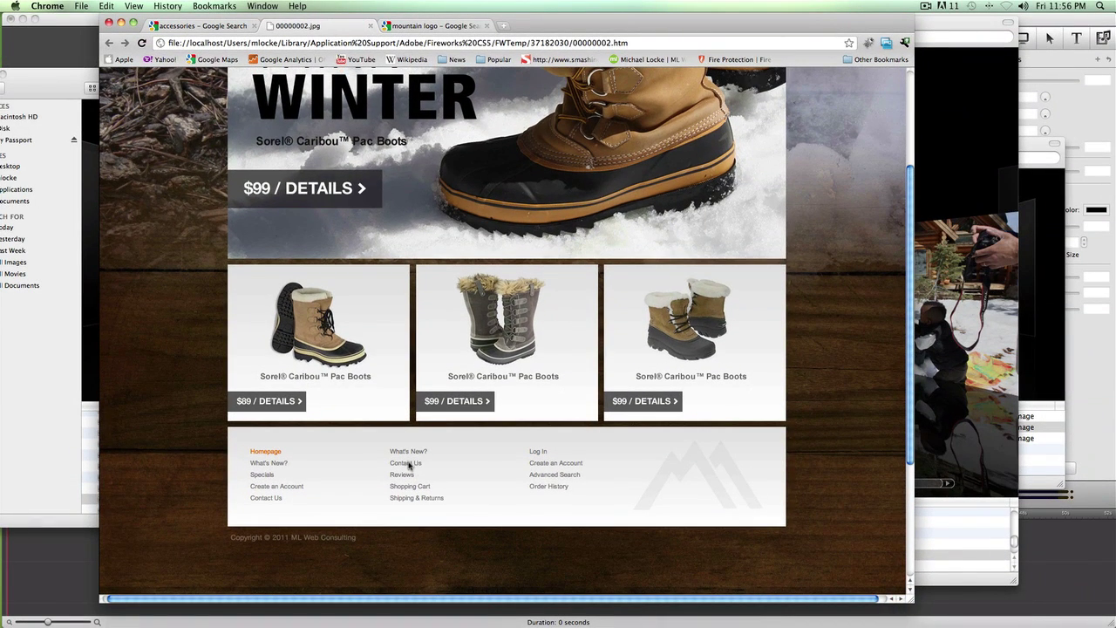
{"action": "scroll", "coordinate": [468, 471], "scroll_direction": "up", "scroll_amount": 5}
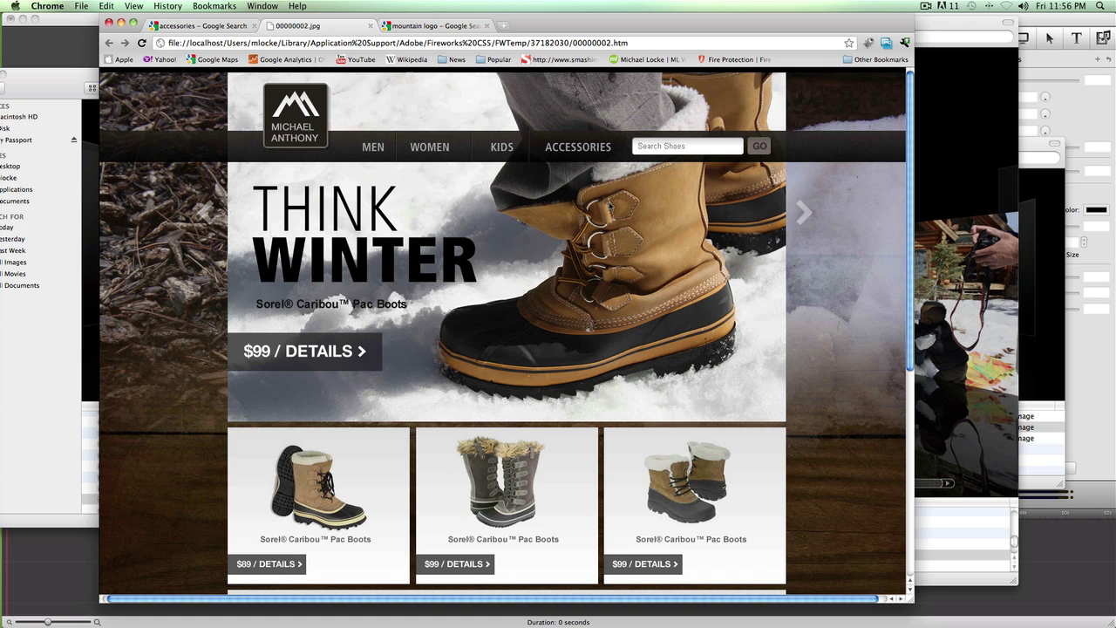
{"action": "key", "text": "super+Tab"}
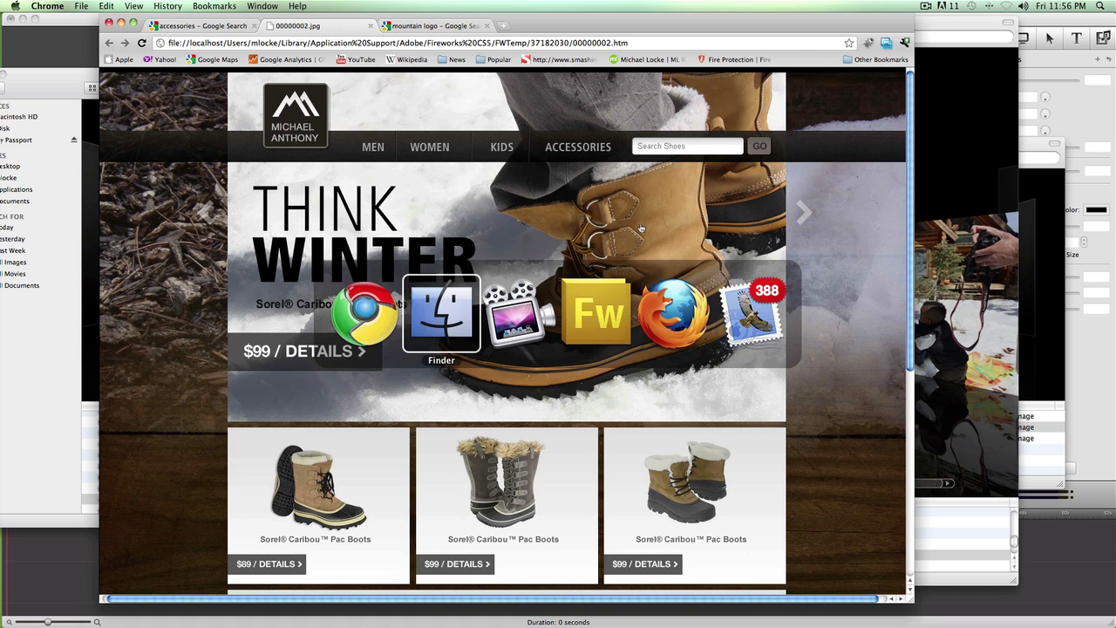
Switch to Fireworks with homepage.png and show the cyan layout guides
{"action": "key", "text": "super+Tab"}
{"action": "key", "text": "super+Tab"}
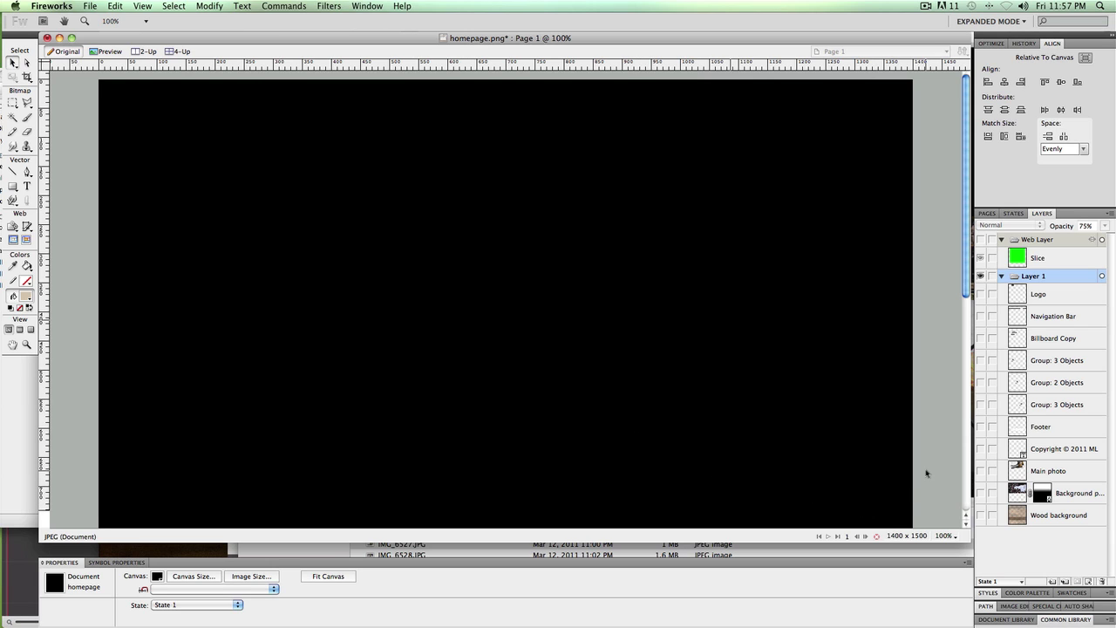
{"action": "key", "text": "super+semicolon"}
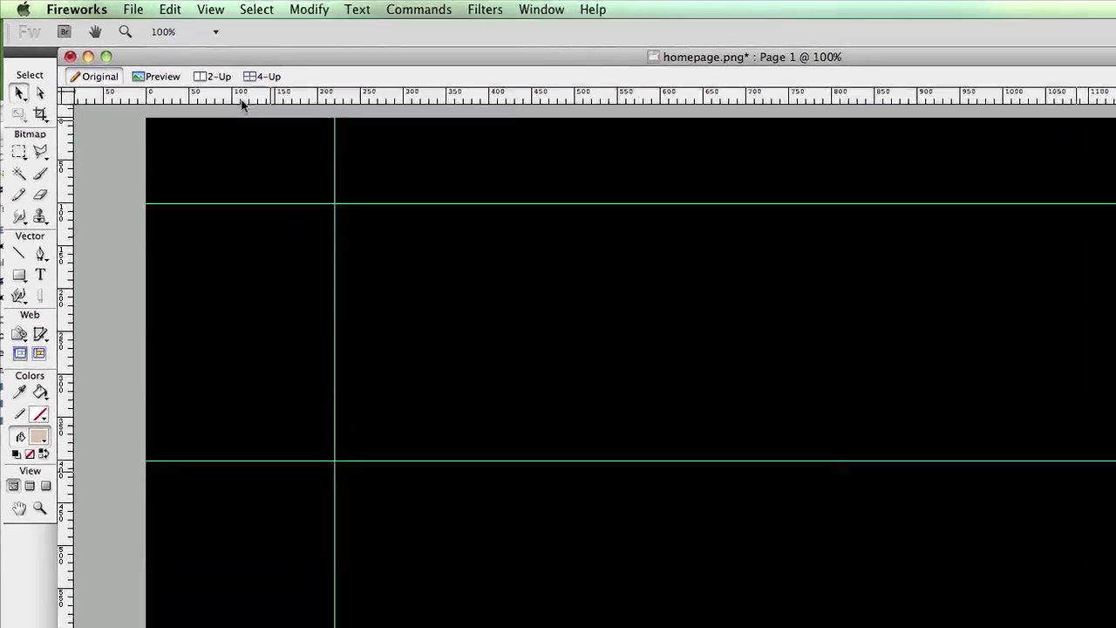
{"action": "left_click", "coordinate": [213, 10]}
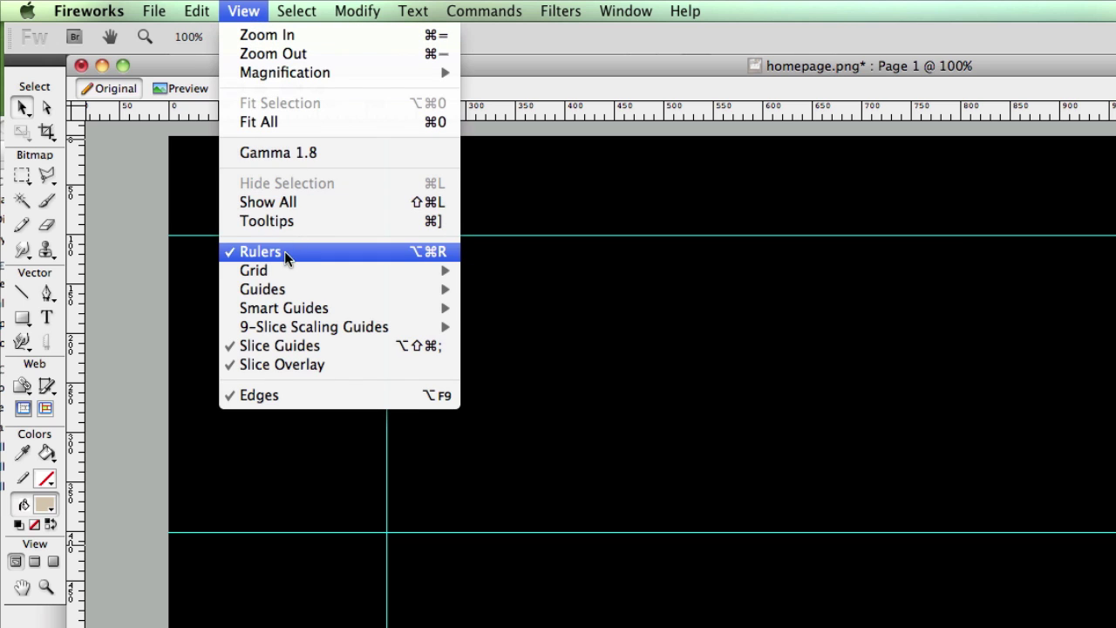
{"action": "left_click", "coordinate": [147, 252]}
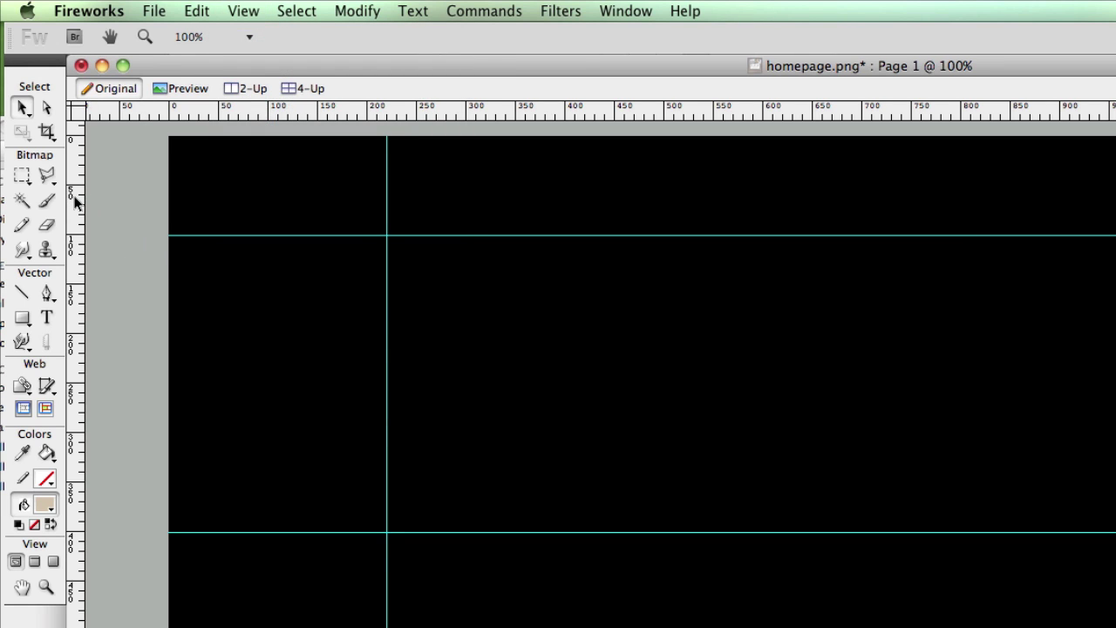
{"action": "left_click_drag", "start_coordinate": [75, 199], "coordinate": [257, 203]}
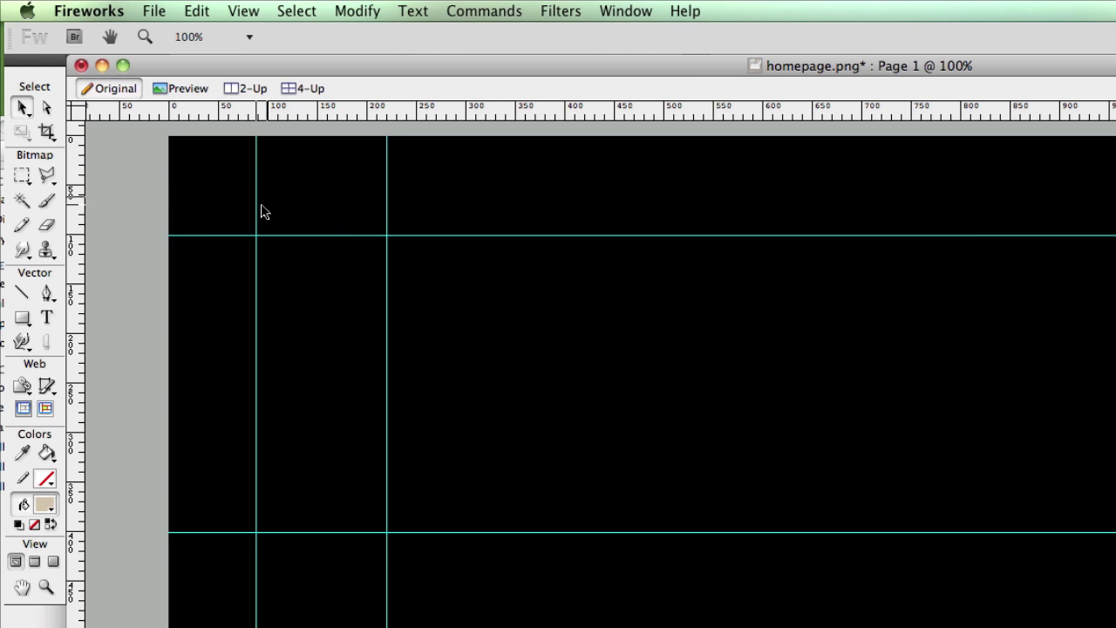
{"action": "key", "text": "super+z"}
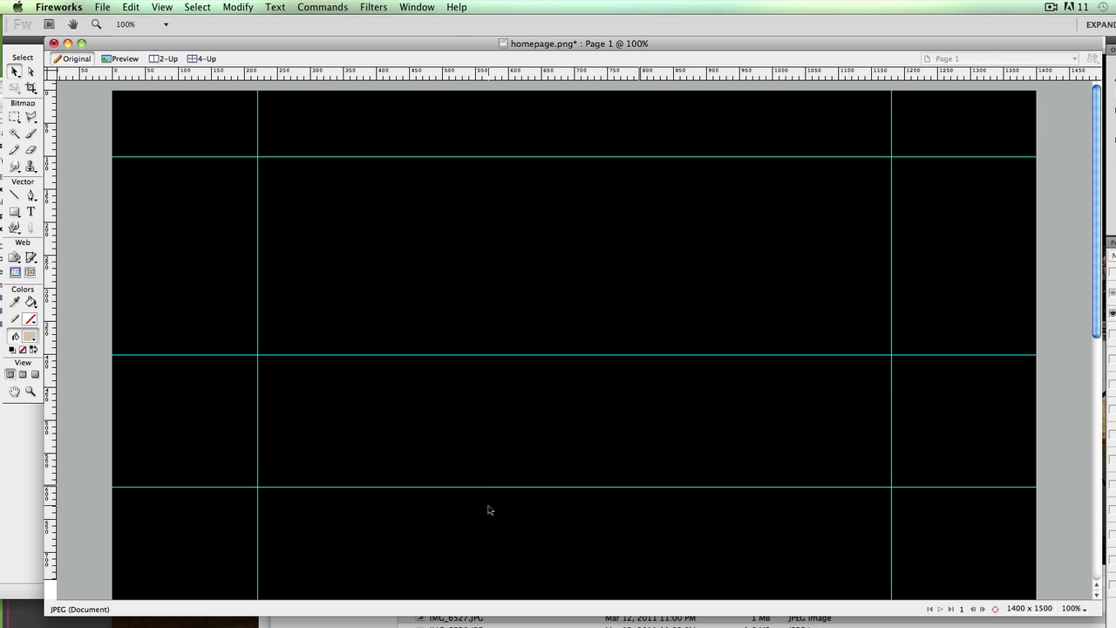
{"action": "key", "text": "super+Tab"}
{"action": "key", "text": "super+Tab"}
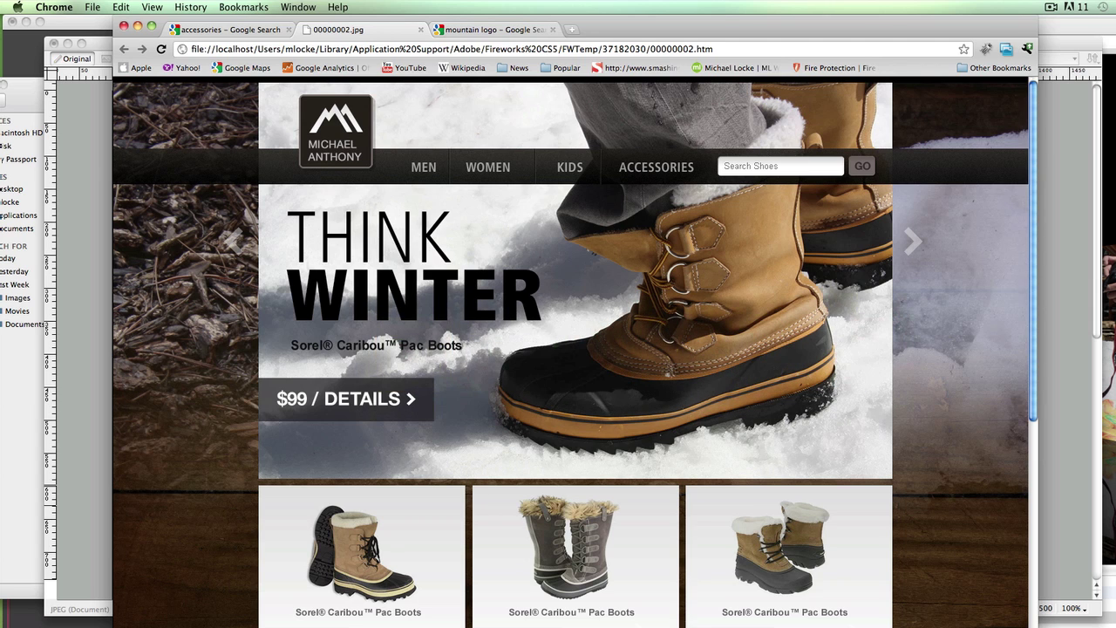
{"action": "left_click_drag", "start_coordinate": [1034, 600], "coordinate": [1027, 491]}
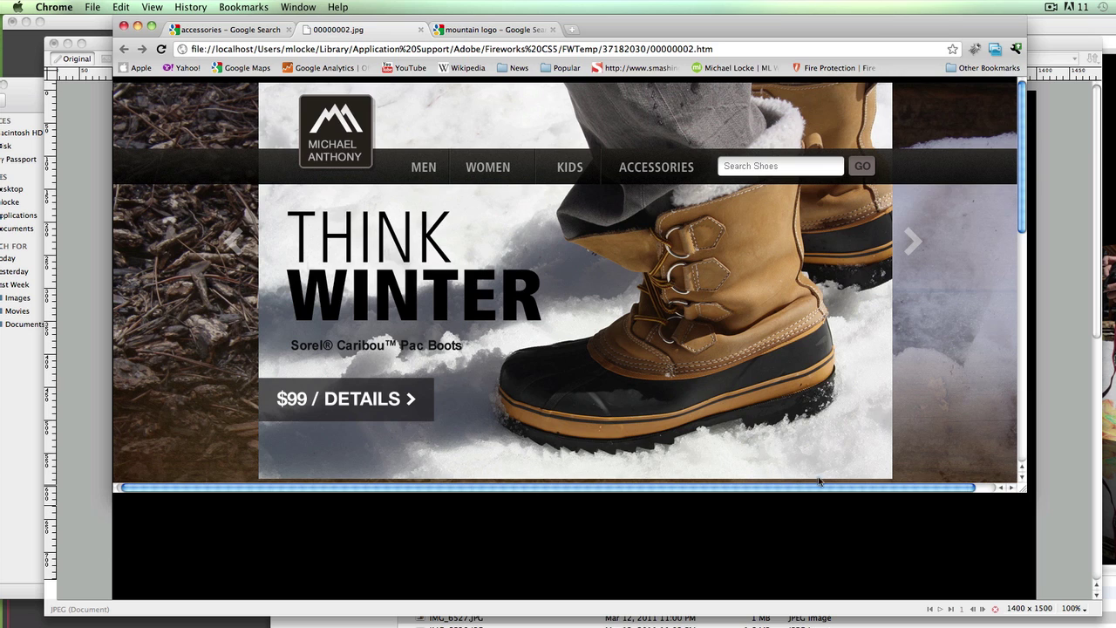
{"action": "mouse_move", "coordinate": [1025, 232]}
{"action": "left_mouse_down"}
{"action": "mouse_move", "coordinate": [1024, 319]}
{"action": "mouse_move", "coordinate": [1022, 231]}
{"action": "left_mouse_up"}
{"action": "left_click_drag", "start_coordinate": [1025, 488], "coordinate": [1038, 627]}
{"action": "key", "text": "super+Tab"}
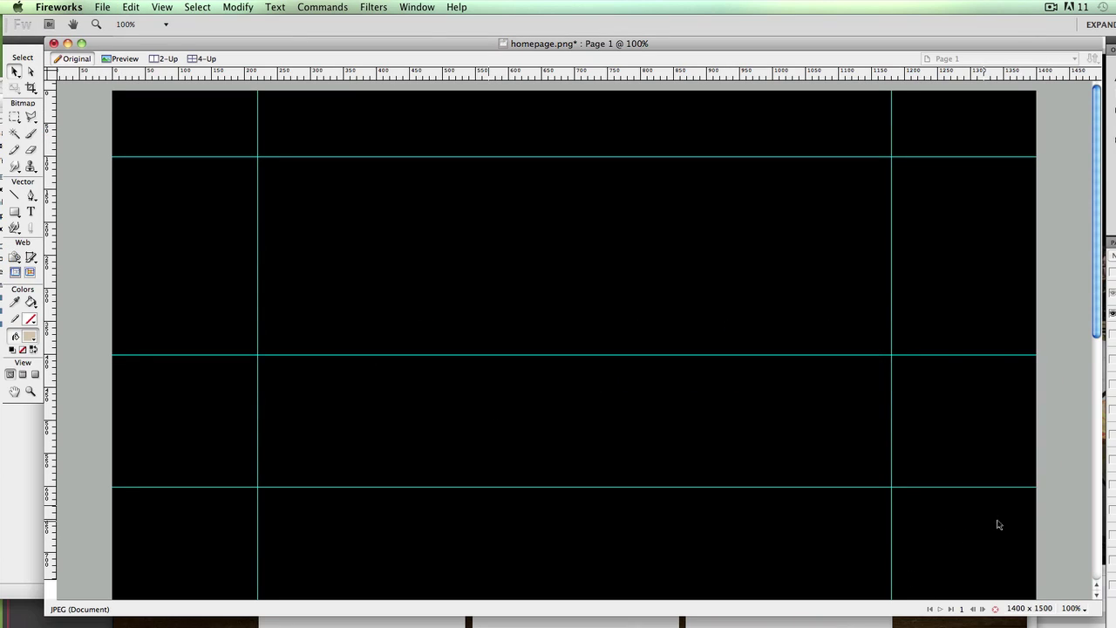
Show the Main photo layer's boot-in-snow picture and leave the guides hidden
{"action": "key", "text": "super+semicolon"}
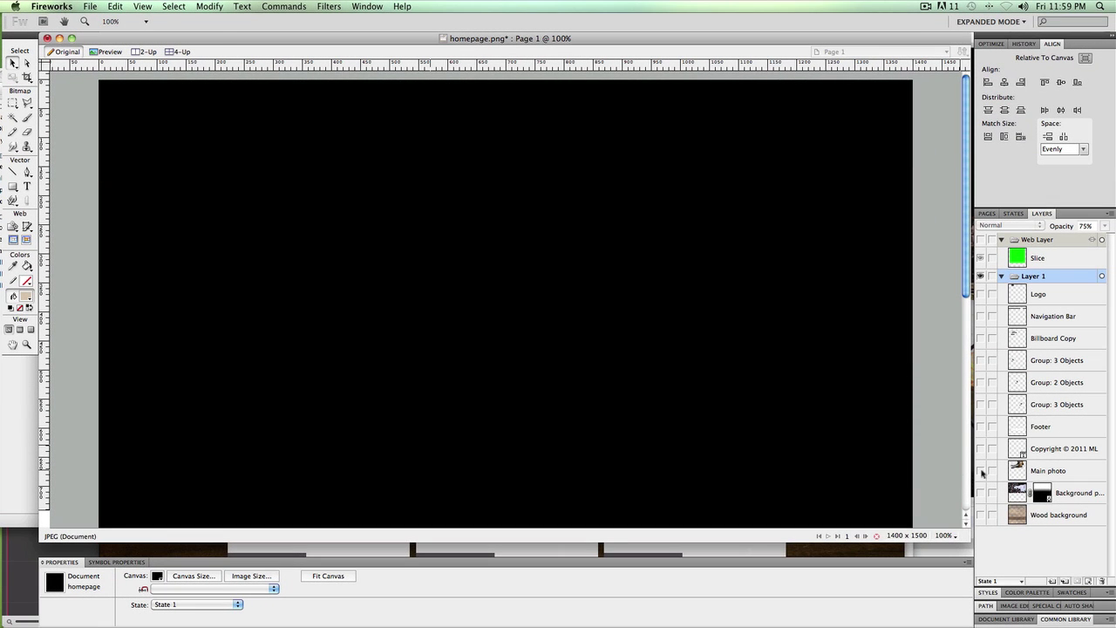
{"action": "left_click", "coordinate": [981, 471]}
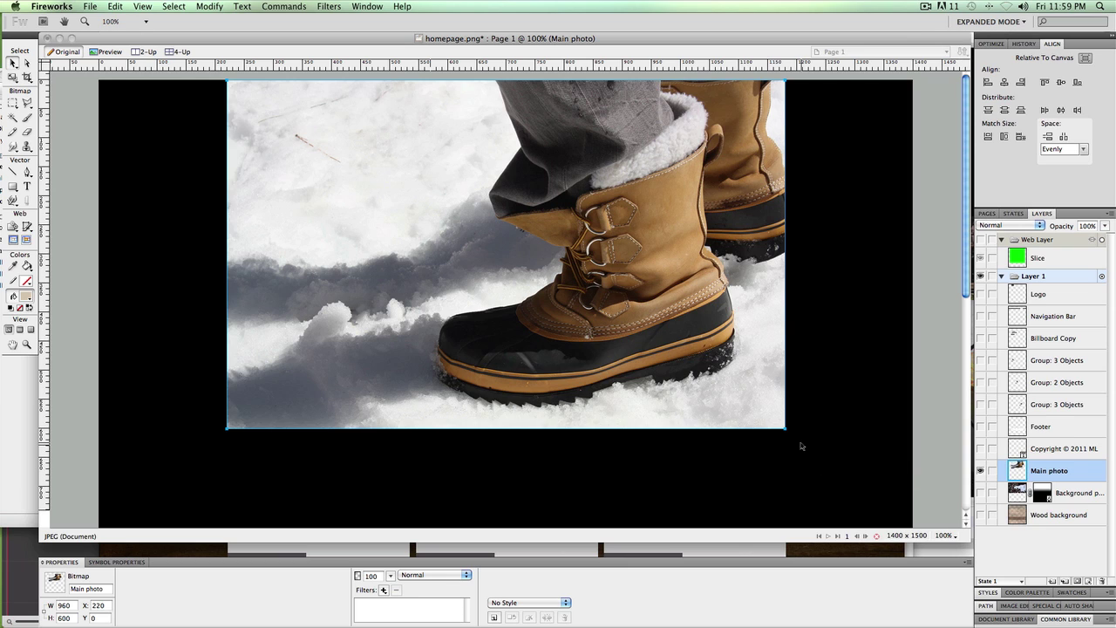
{"action": "key", "text": "super+semicolon"}
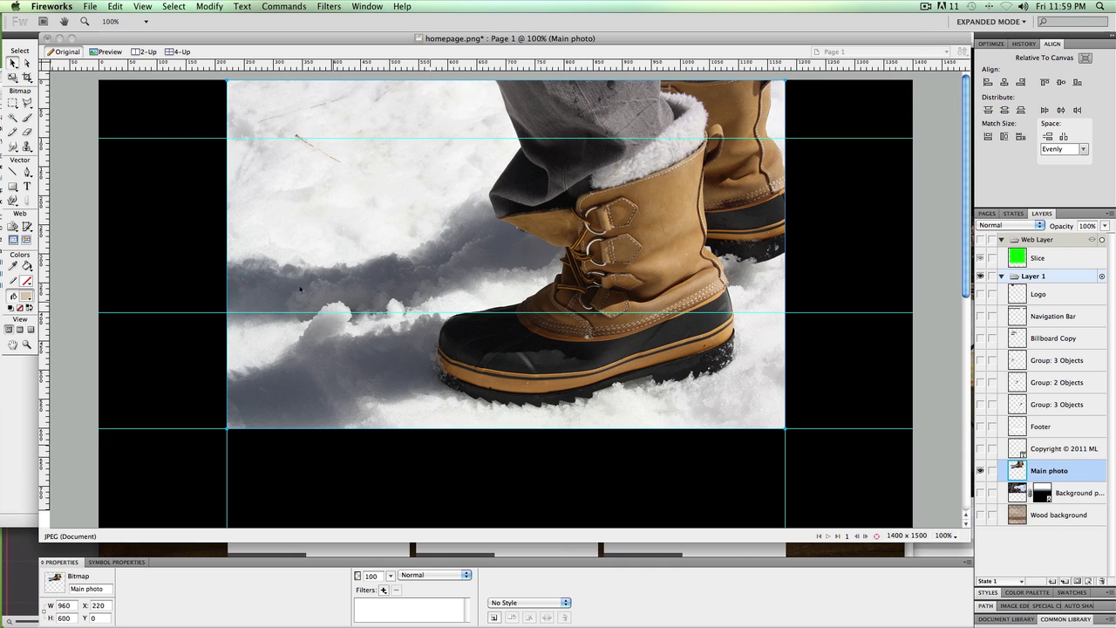
{"action": "left_click", "coordinate": [242, 250]}
{"action": "key", "text": "super+semicolon"}
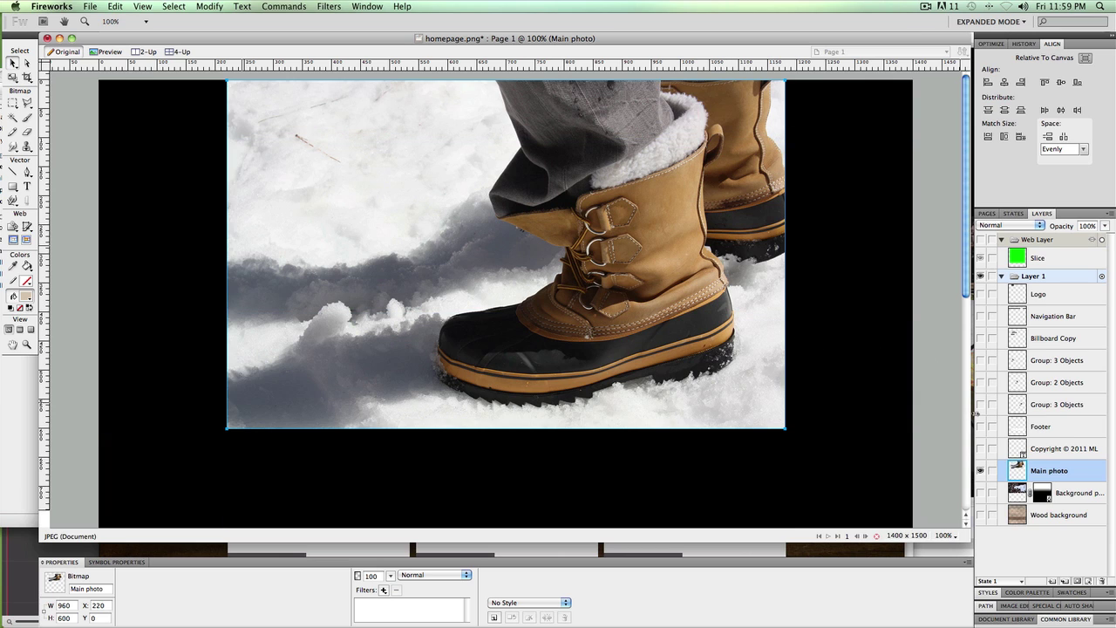
Show the Navigation Bar layer with MEN, WOMEN, KIDS, ACCESSORIES and search box, guides on
{"action": "left_click", "coordinate": [981, 317]}
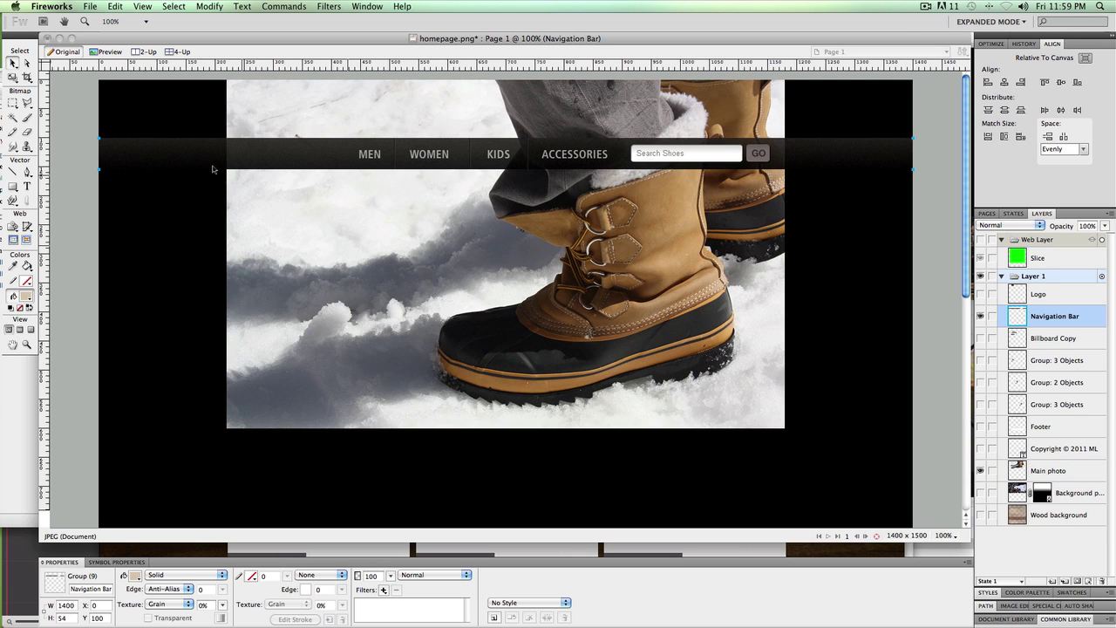
{"action": "left_click", "coordinate": [28, 65]}
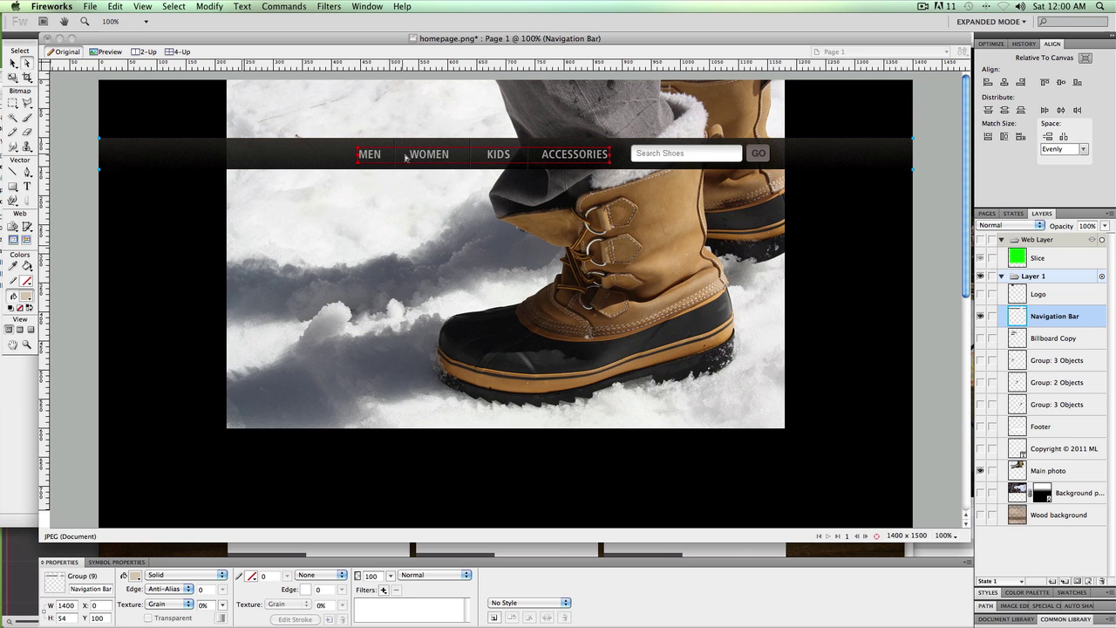
{"action": "left_click_drag", "start_coordinate": [327, 158], "coordinate": [581, 217]}
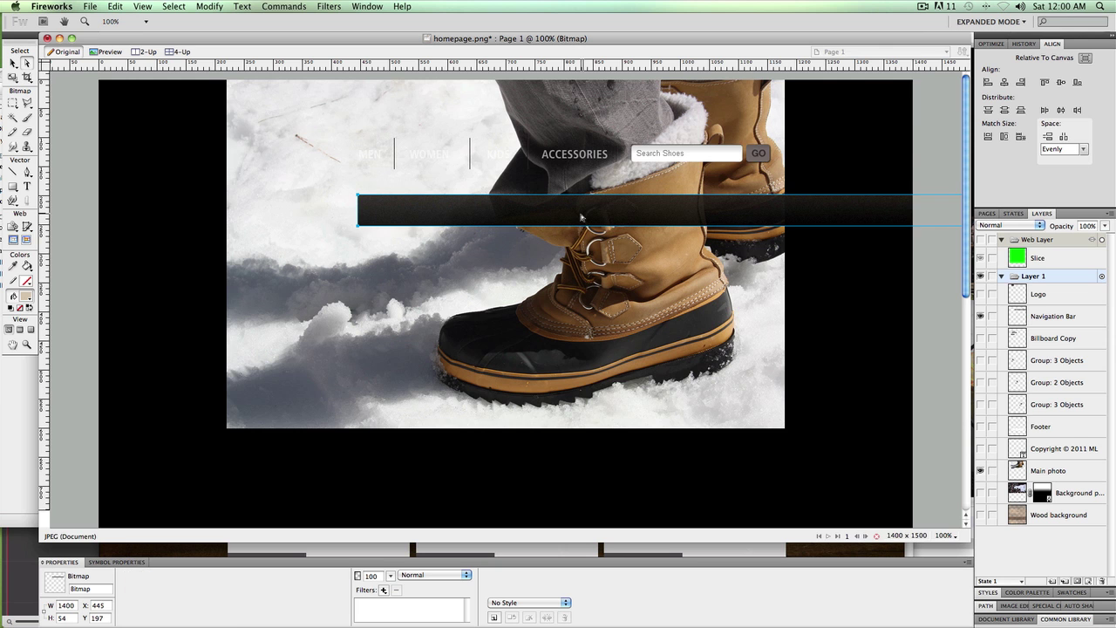
{"action": "key", "text": "super+z"}
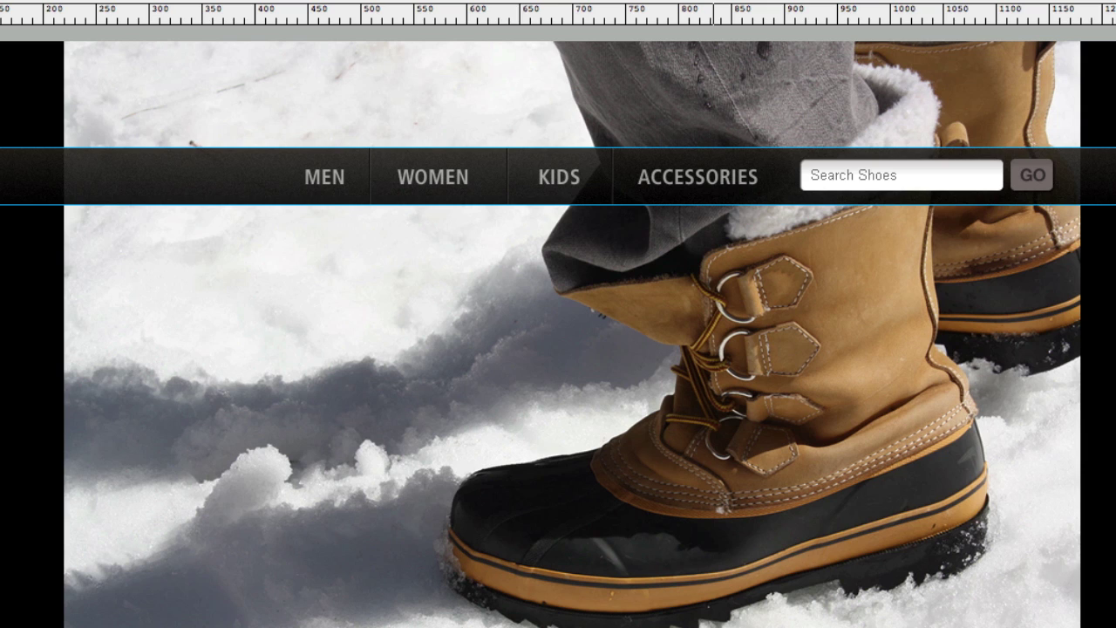
{"action": "key", "text": "super+semicolon"}
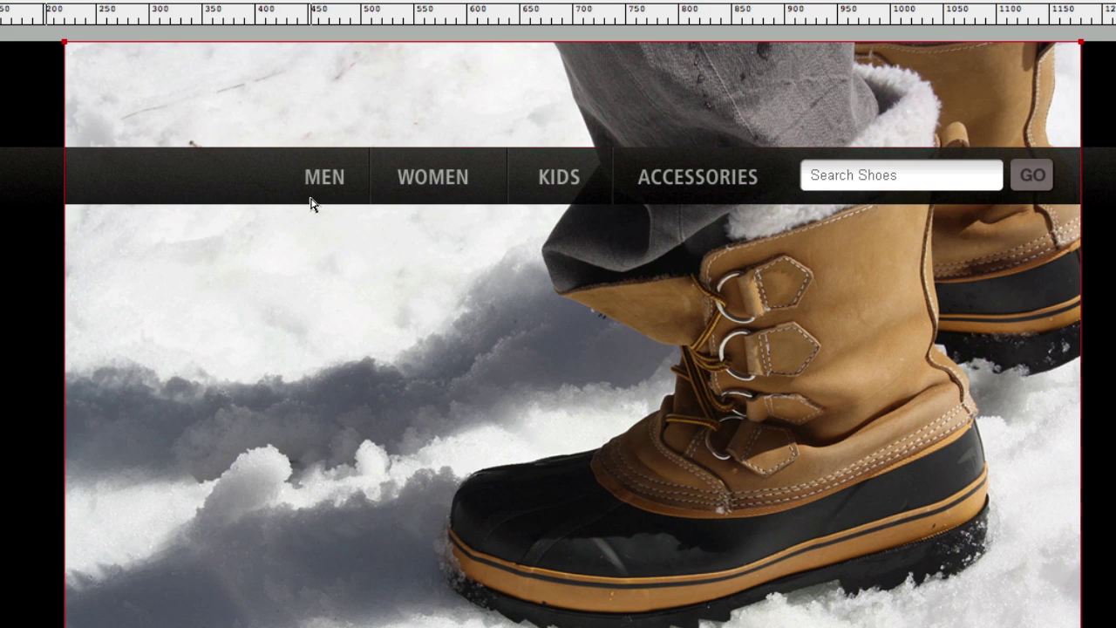
{"action": "mouse_move", "coordinate": [319, 183]}
{"action": "left_mouse_down"}
{"action": "mouse_move", "coordinate": [334, 206]}
{"action": "mouse_move", "coordinate": [291, 189]}
{"action": "mouse_move", "coordinate": [324, 187]}
{"action": "left_mouse_up"}
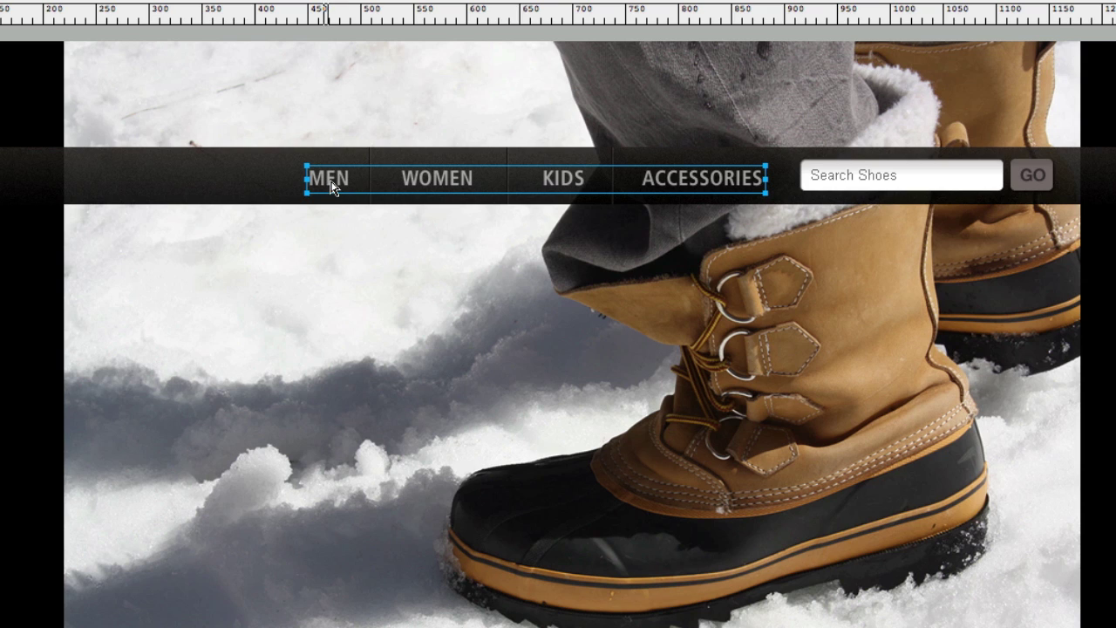
{"action": "key", "text": "ctrl+z"}
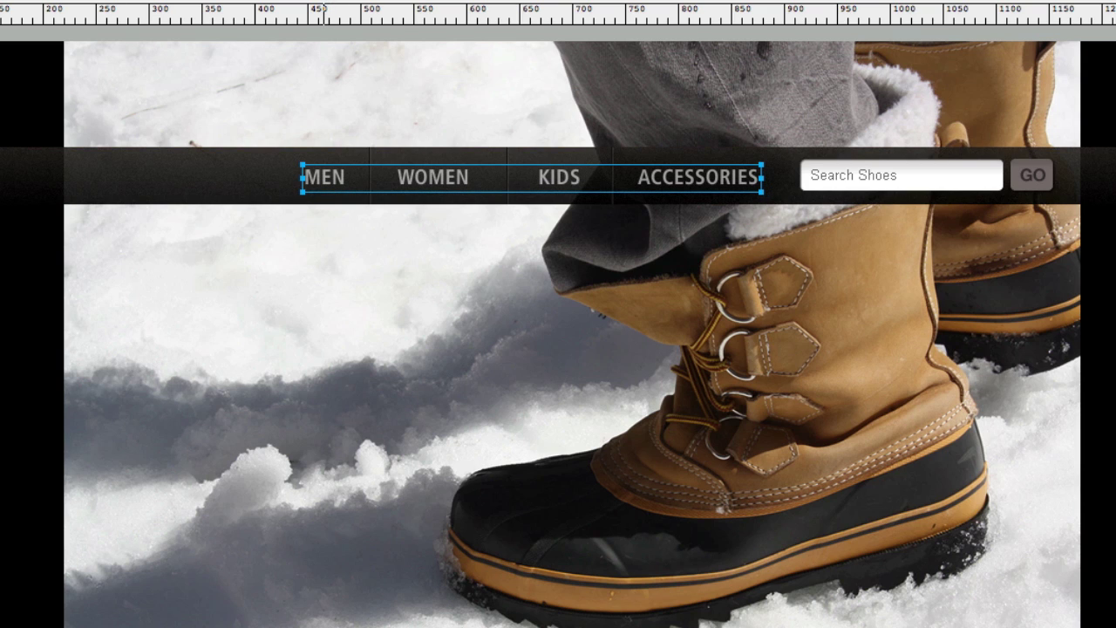
Zoom in closely on the divider between the MEN and WOMEN labels
{"action": "key", "text": "z"}
{"action": "left_click_drag", "start_coordinate": [337, 132], "coordinate": [392, 230]}
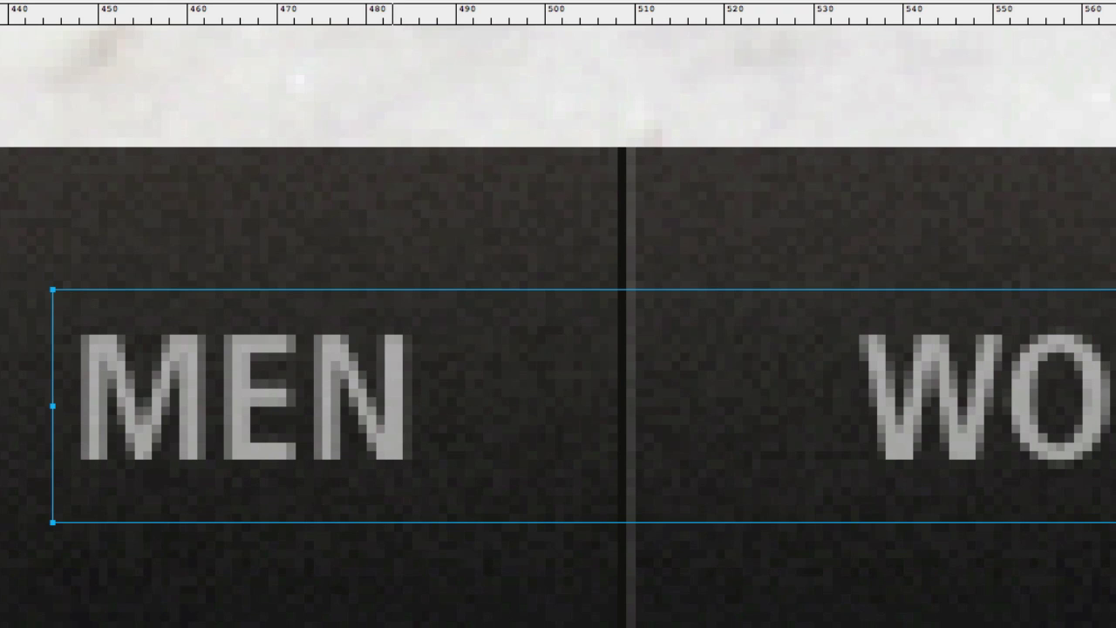
{"action": "left_click", "coordinate": [326, 145]}
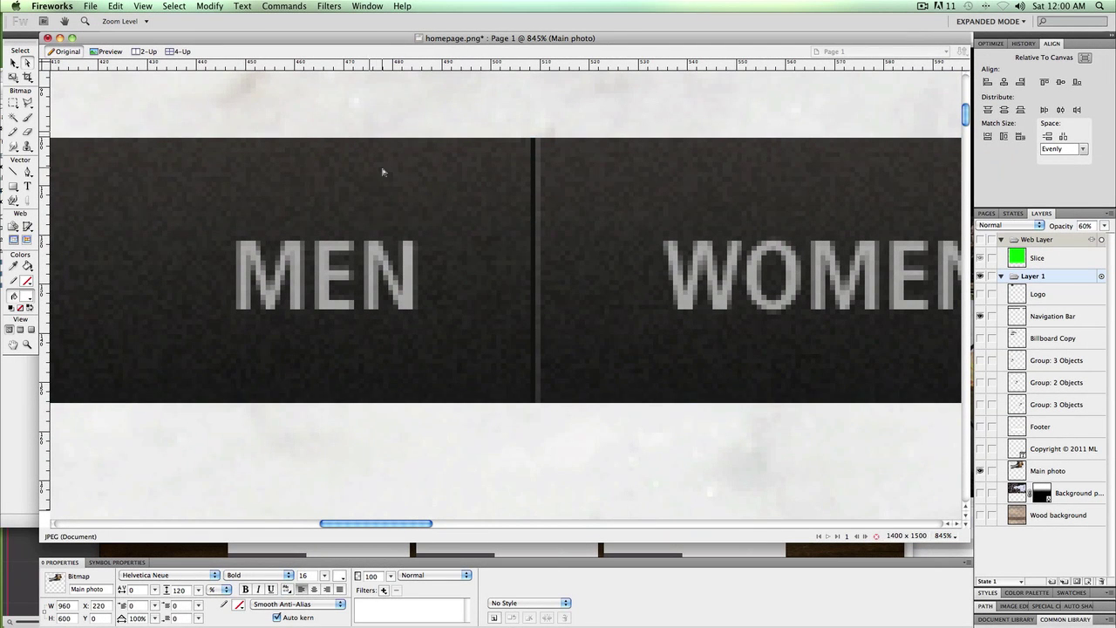
{"action": "left_click", "coordinate": [383, 172]}
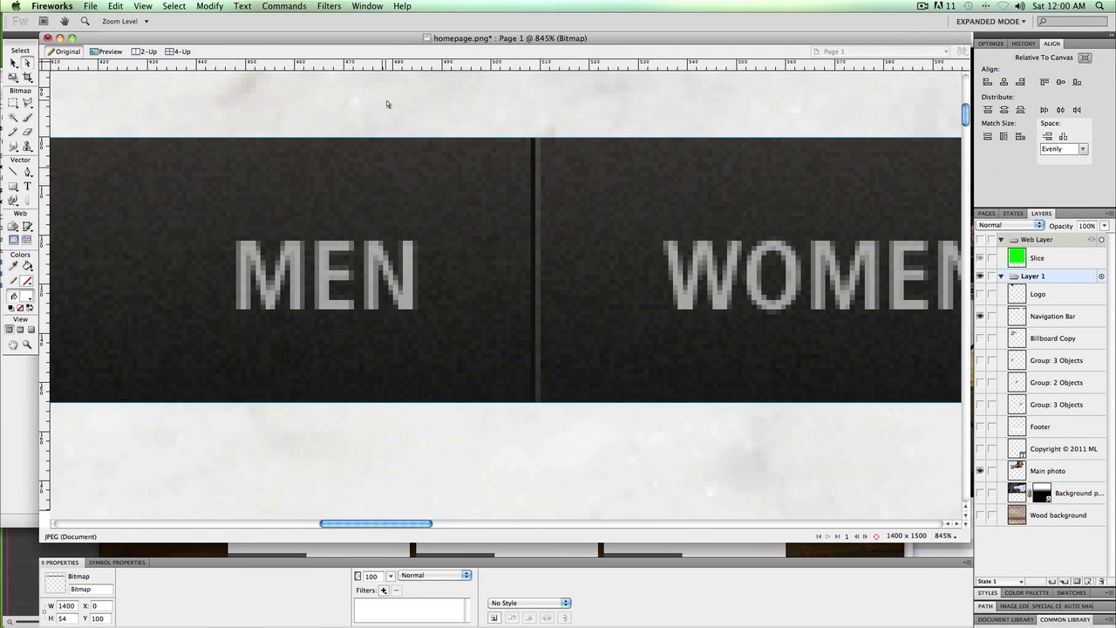
{"action": "scroll", "coordinate": [386, 103], "scroll_direction": "up", "scroll_amount": 1}
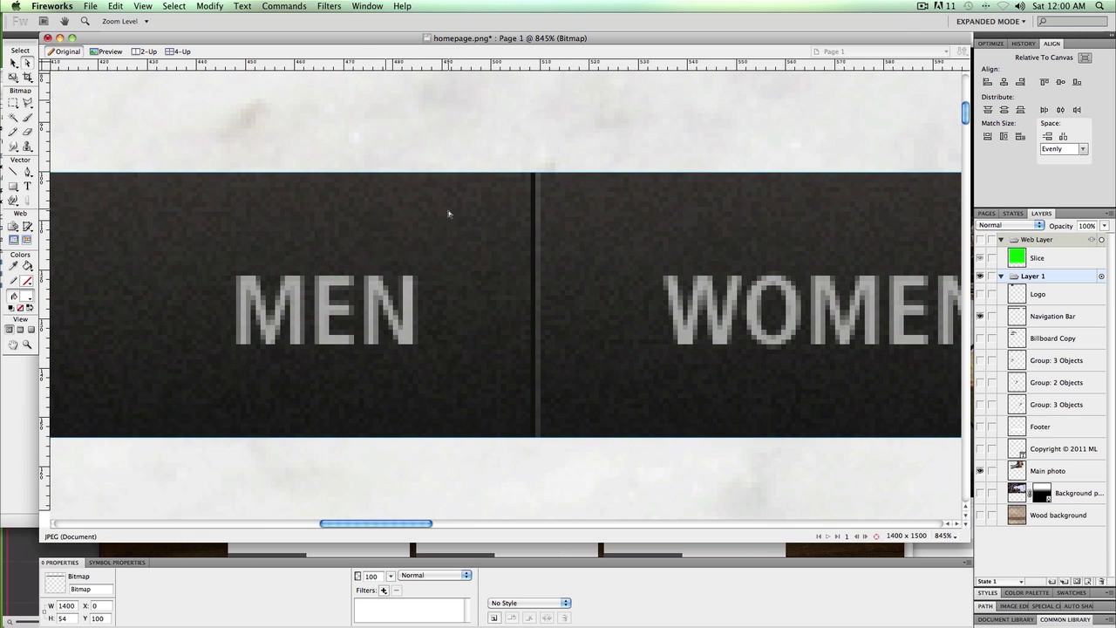
Check the Noise filter options for the nav bar background, closing without adding noise
{"action": "left_click", "coordinate": [335, 9]}
{"action": "mouse_move", "coordinate": [335, 61]}
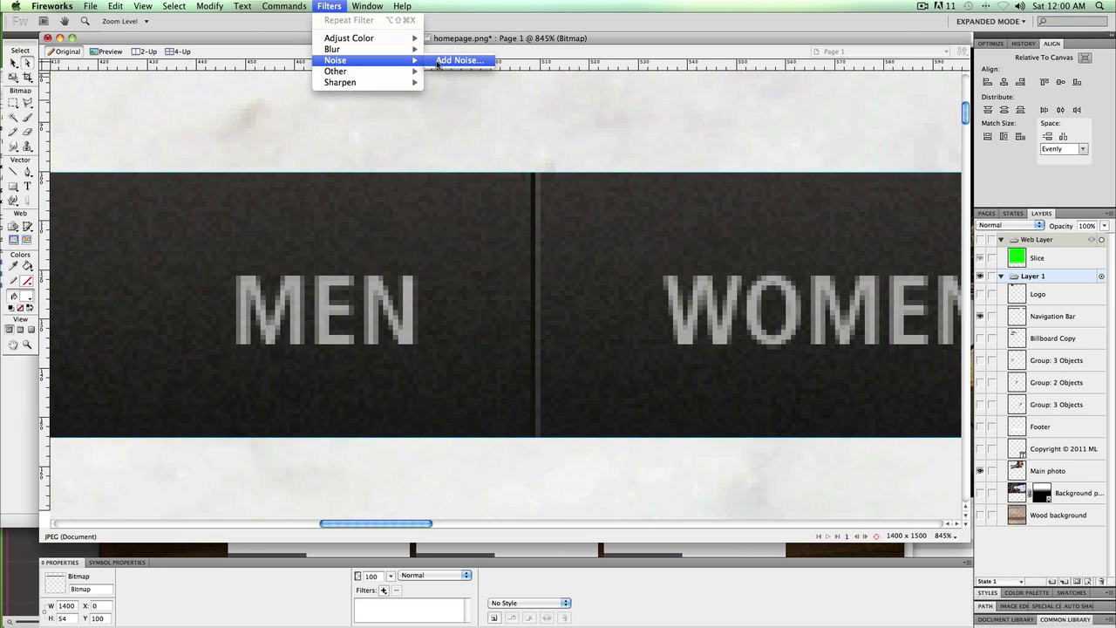
{"action": "left_click", "coordinate": [422, 157]}
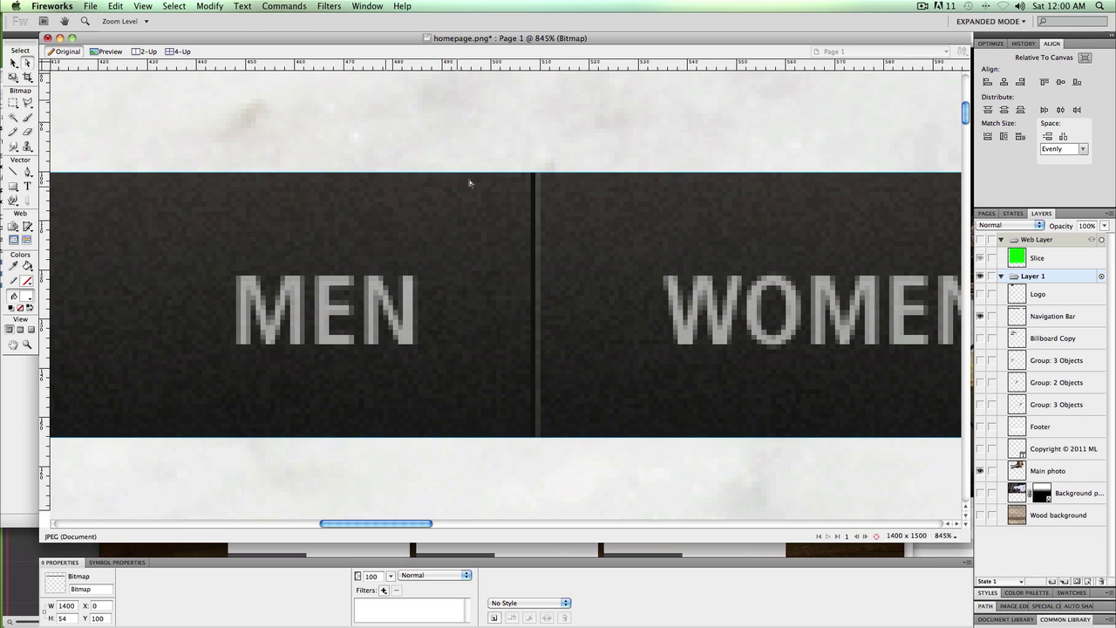
Inspect the existing divider at 100%, then zoom in on the MEN and WOMEN items
{"action": "left_click", "coordinate": [535, 187]}
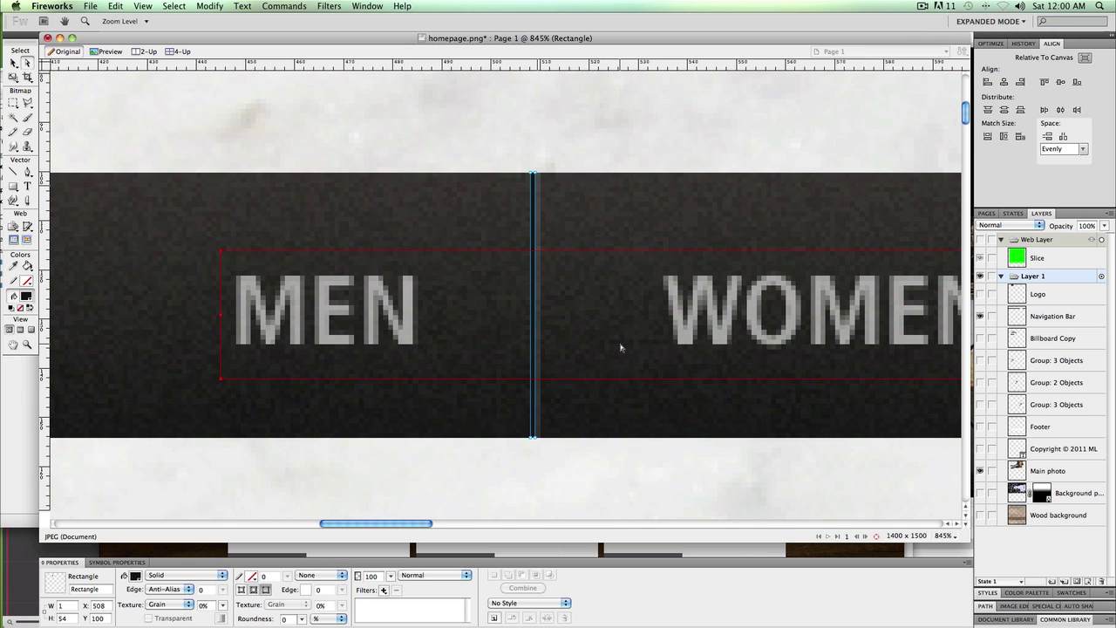
{"action": "left_click", "coordinate": [945, 536]}
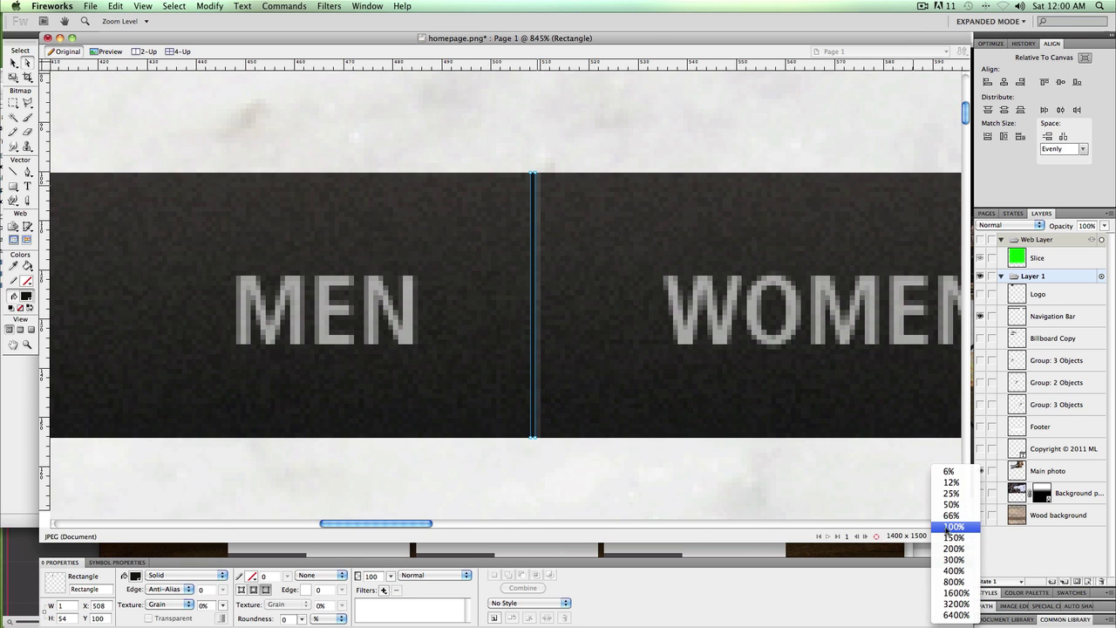
{"action": "left_click", "coordinate": [957, 521]}
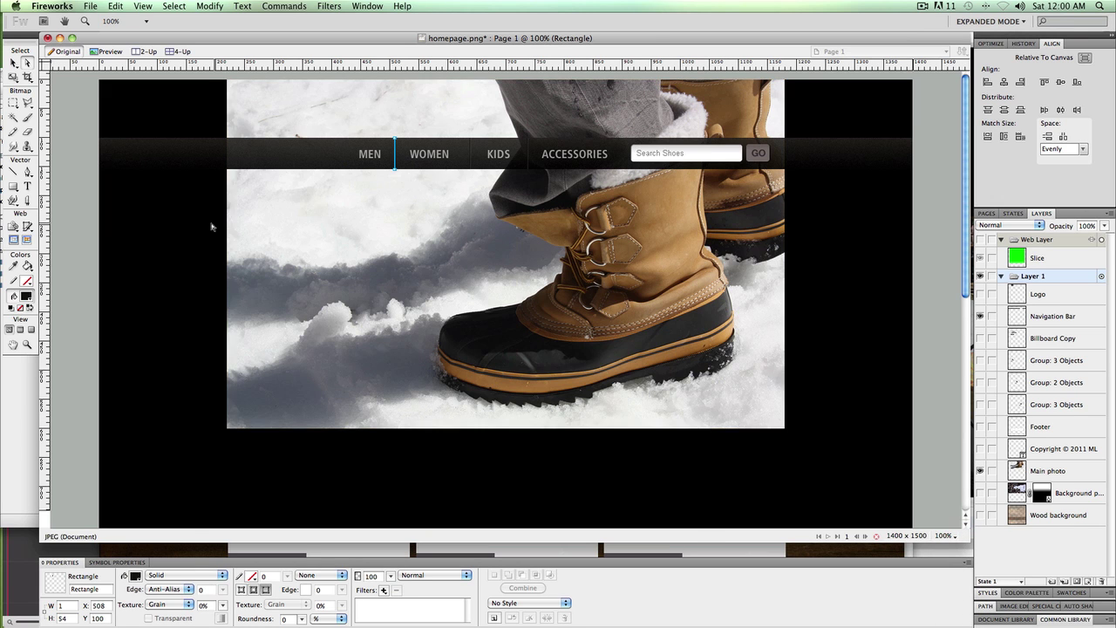
{"action": "key", "text": "super+d"}
{"action": "left_click", "coordinate": [27, 345]}
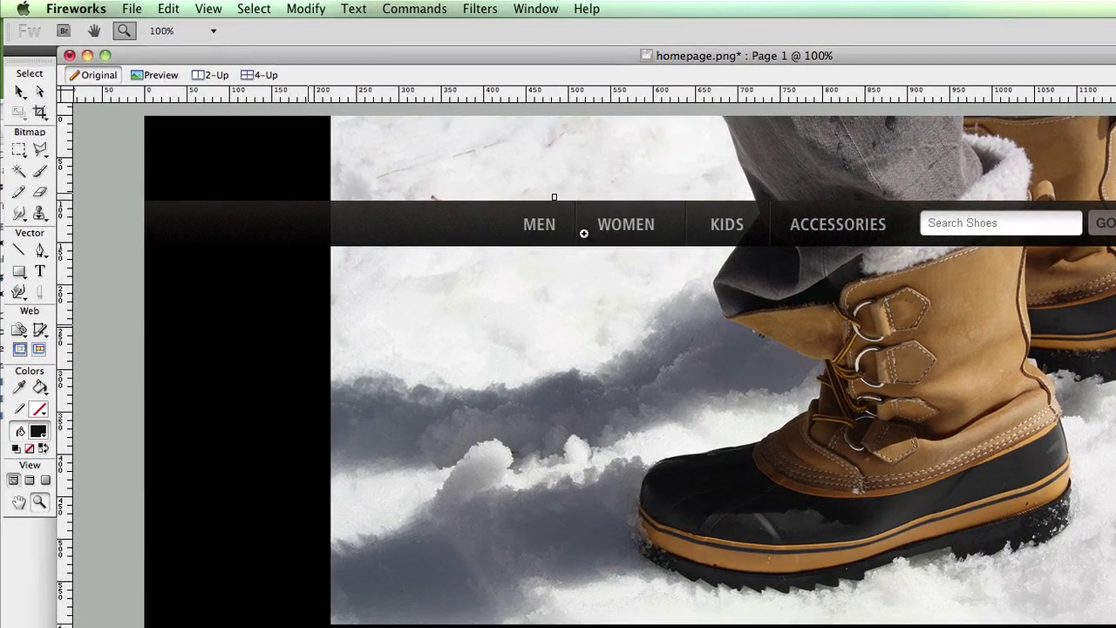
{"action": "left_click_drag", "start_coordinate": [501, 194], "coordinate": [620, 283]}
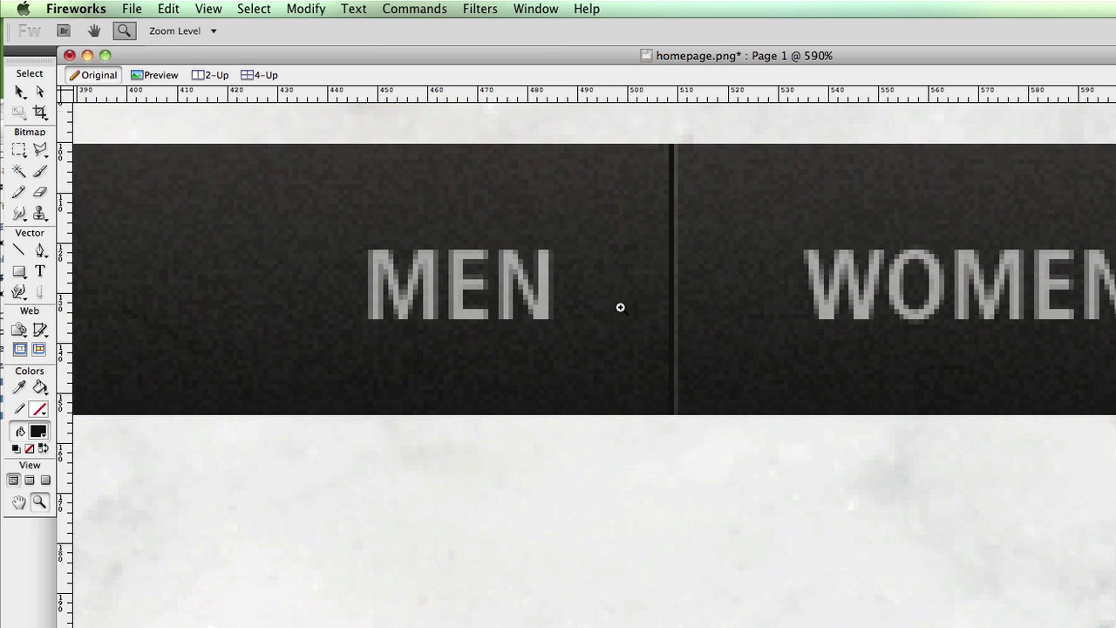
Draw a 1px dark vertical bar down the nav bar and duplicate it beside itself
{"action": "left_click", "coordinate": [19, 272]}
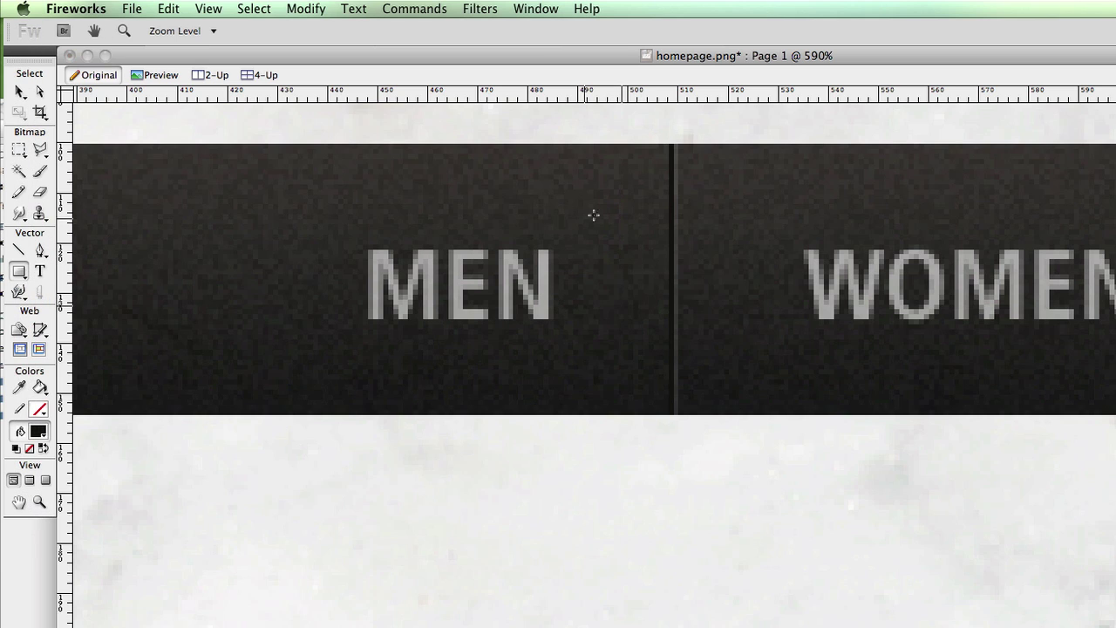
{"action": "left_click_drag", "start_coordinate": [601, 149], "coordinate": [606, 414]}
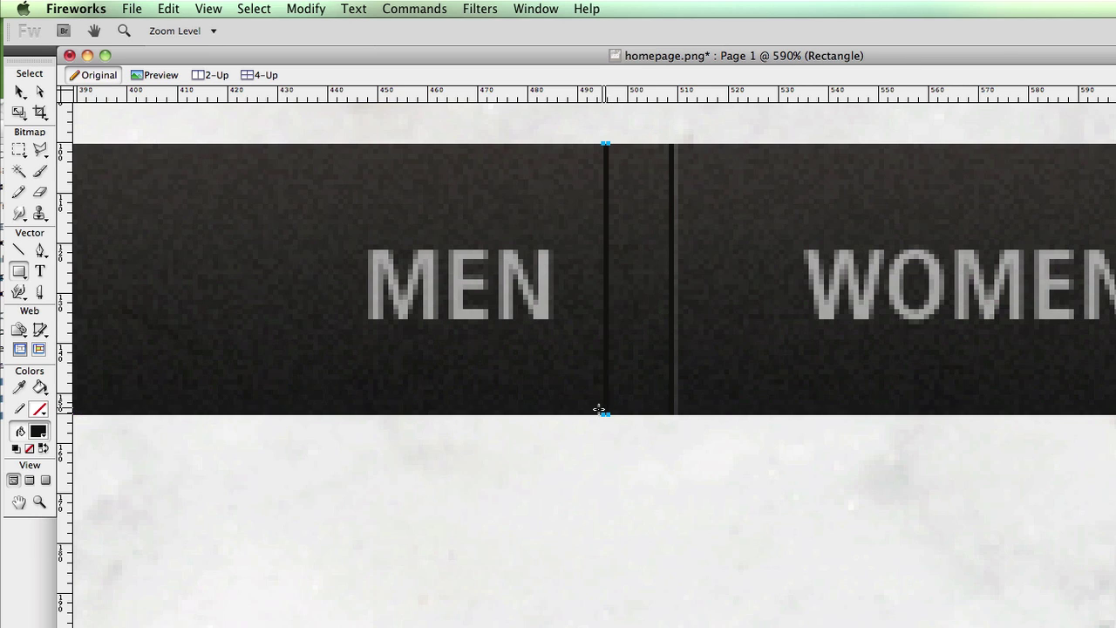
{"action": "left_click", "coordinate": [19, 92]}
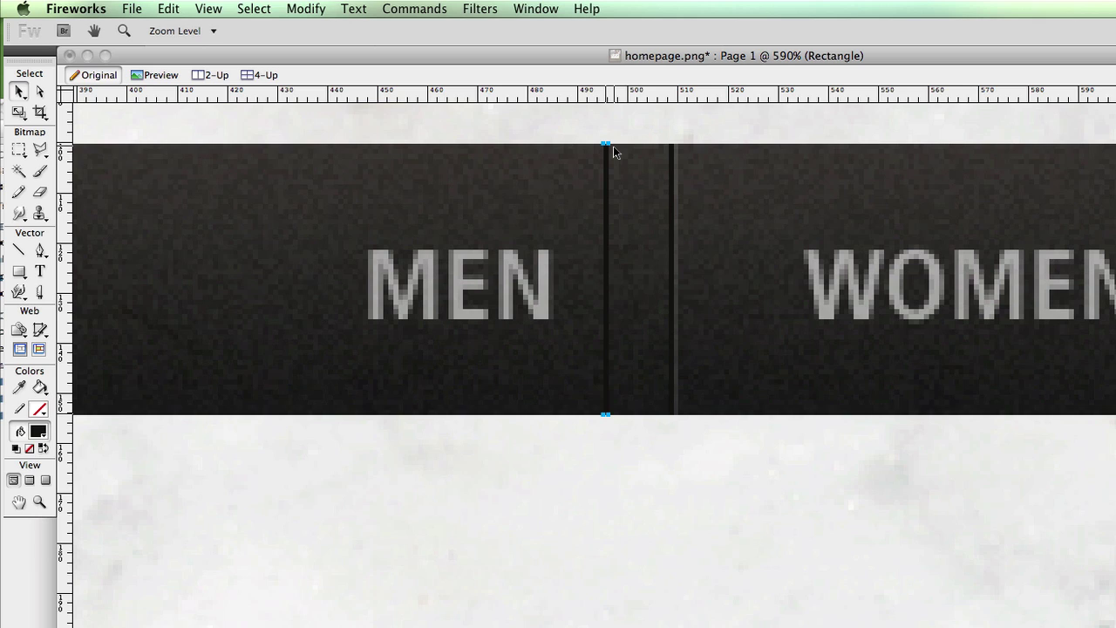
{"action": "left_click_drag", "start_coordinate": [614, 152], "coordinate": [614, 153]}
{"action": "key", "text": "Right"}
{"action": "key", "text": "Right"}
{"action": "key", "text": "Right"}
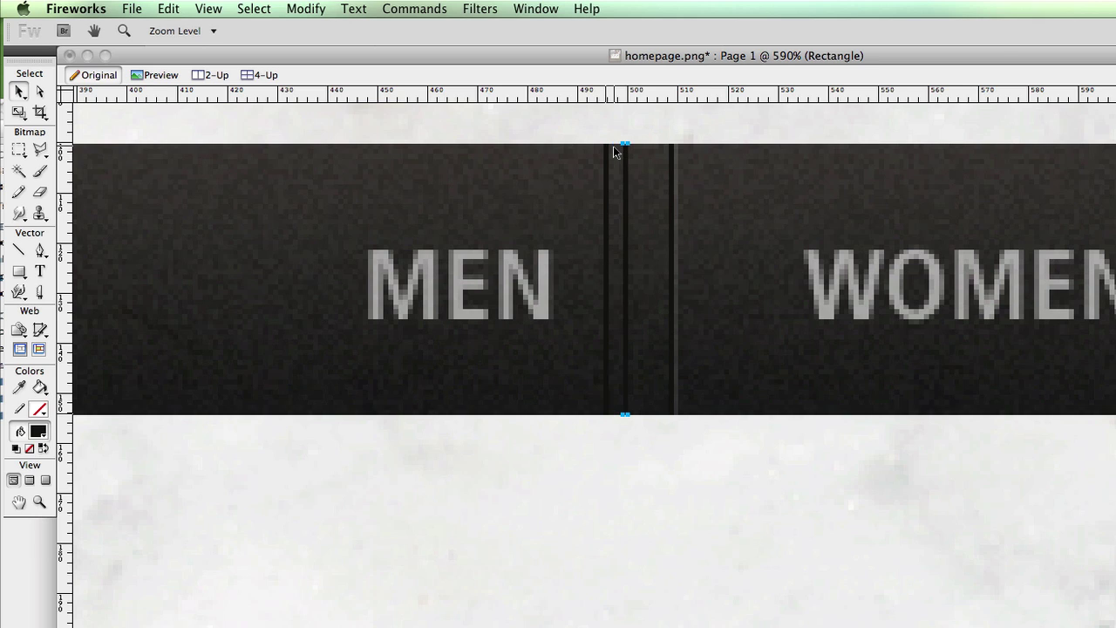
Make the copied bar white at 20% opacity, placed right next to the dark divider
{"action": "left_click", "coordinate": [38, 431]}
{"action": "left_click", "coordinate": [54, 340]}
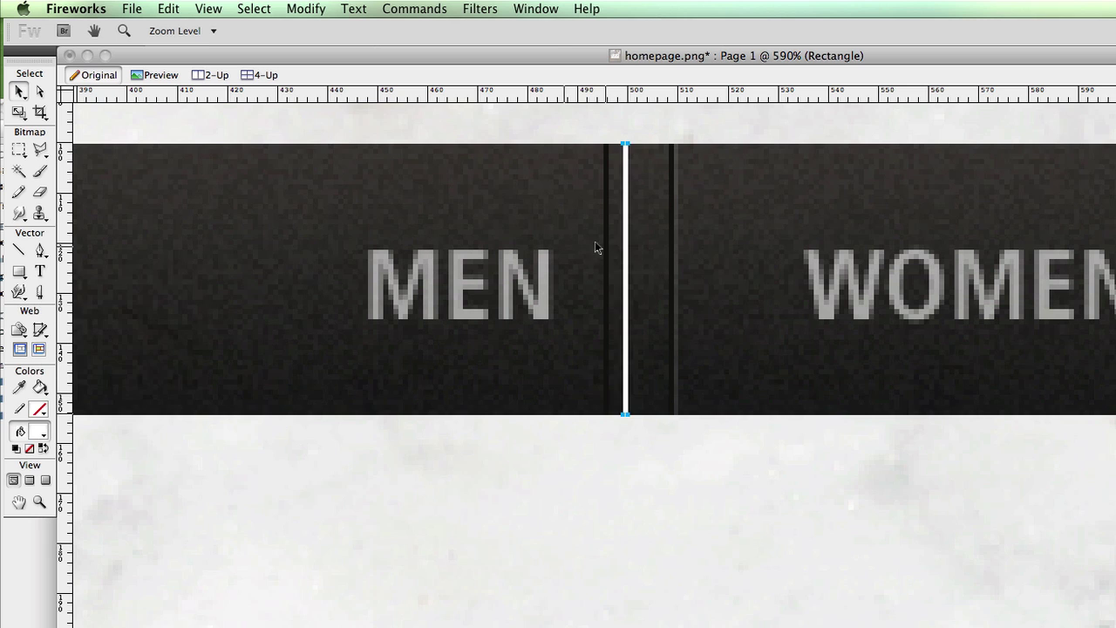
{"action": "left_click_drag", "start_coordinate": [622, 249], "coordinate": [614, 250]}
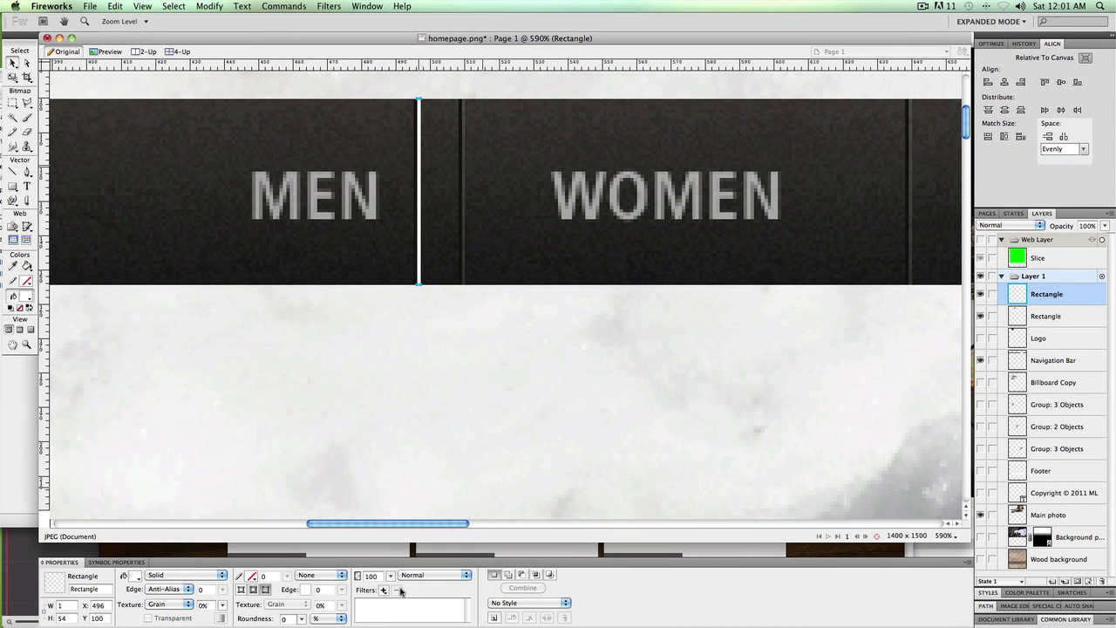
{"action": "left_click_drag", "start_coordinate": [392, 578], "coordinate": [390, 614]}
{"action": "left_click", "coordinate": [428, 423]}
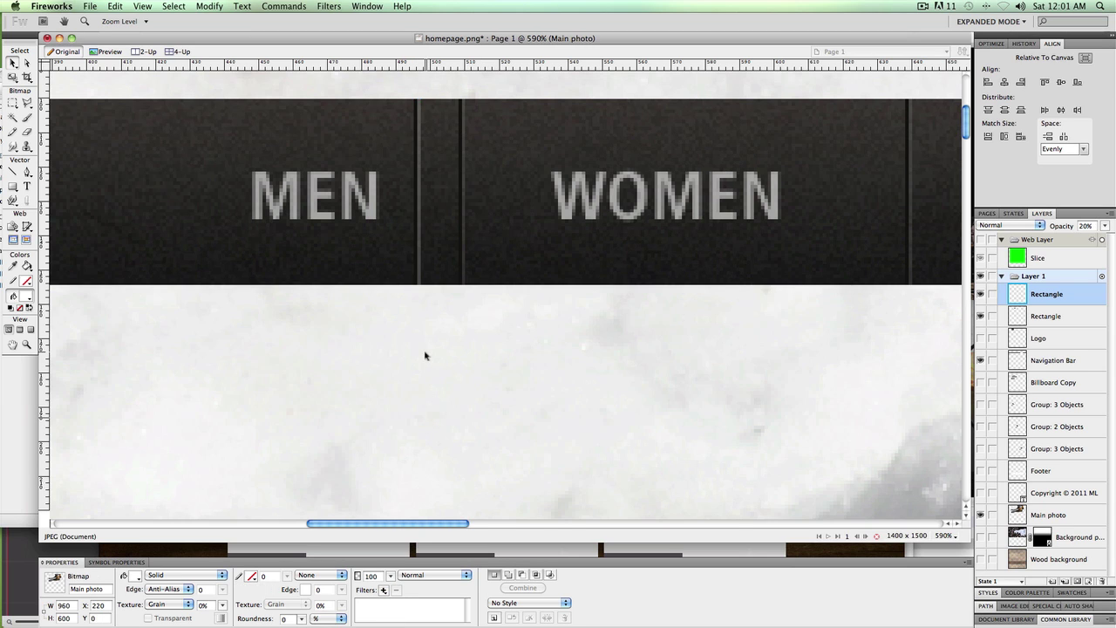
Reselect the divider bar and return the view to 100%
{"action": "left_click", "coordinate": [417, 182]}
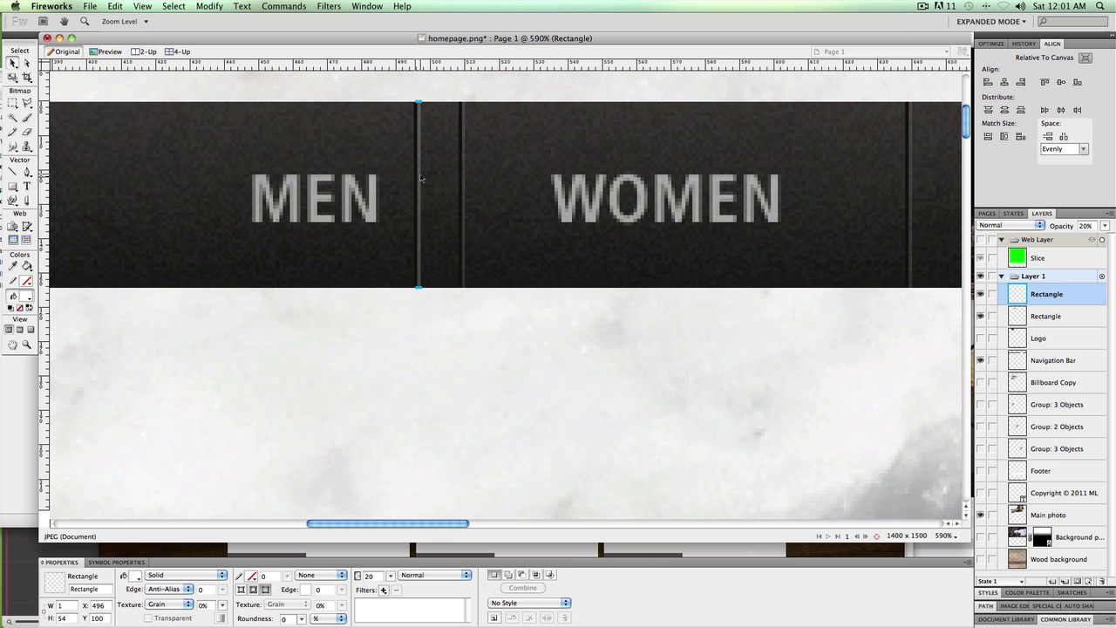
{"action": "left_click", "coordinate": [947, 536]}
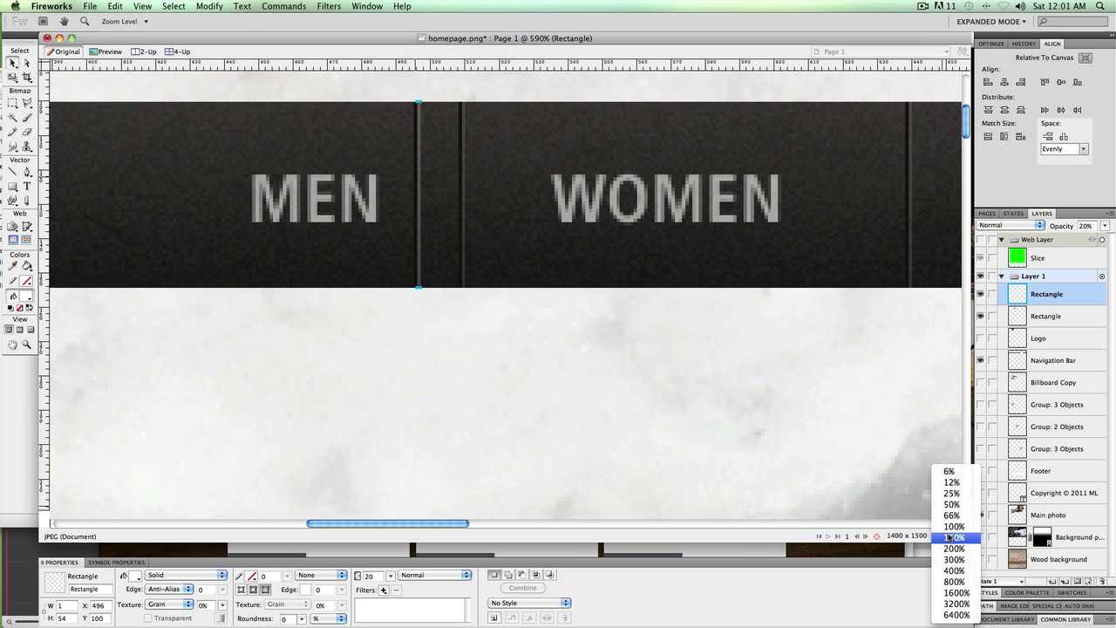
{"action": "left_click", "coordinate": [953, 529]}
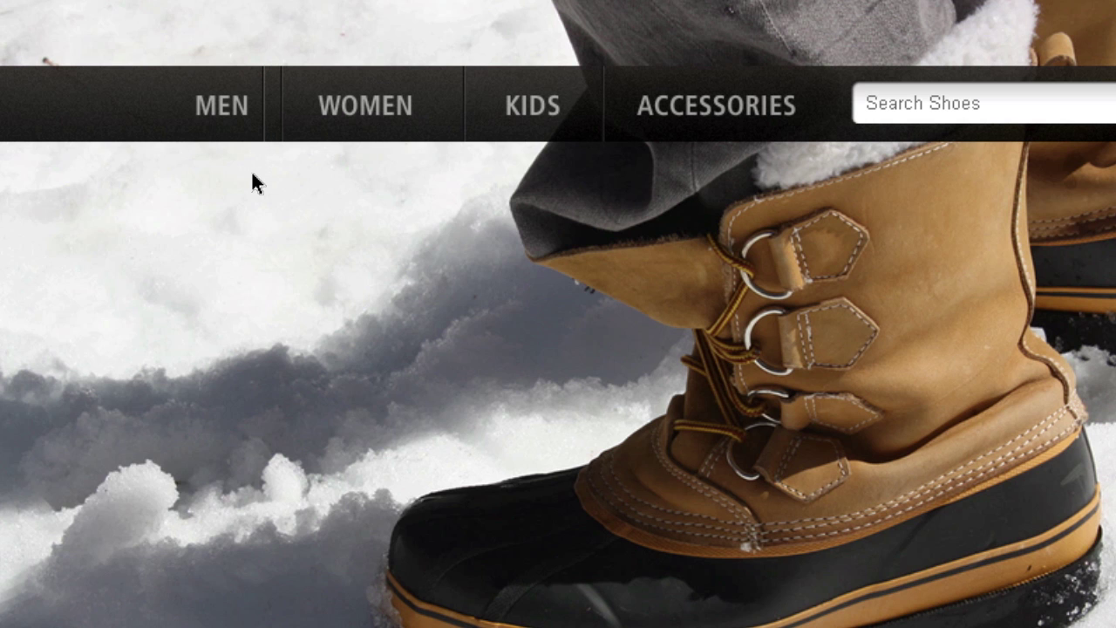
{"action": "left_click", "coordinate": [262, 114]}
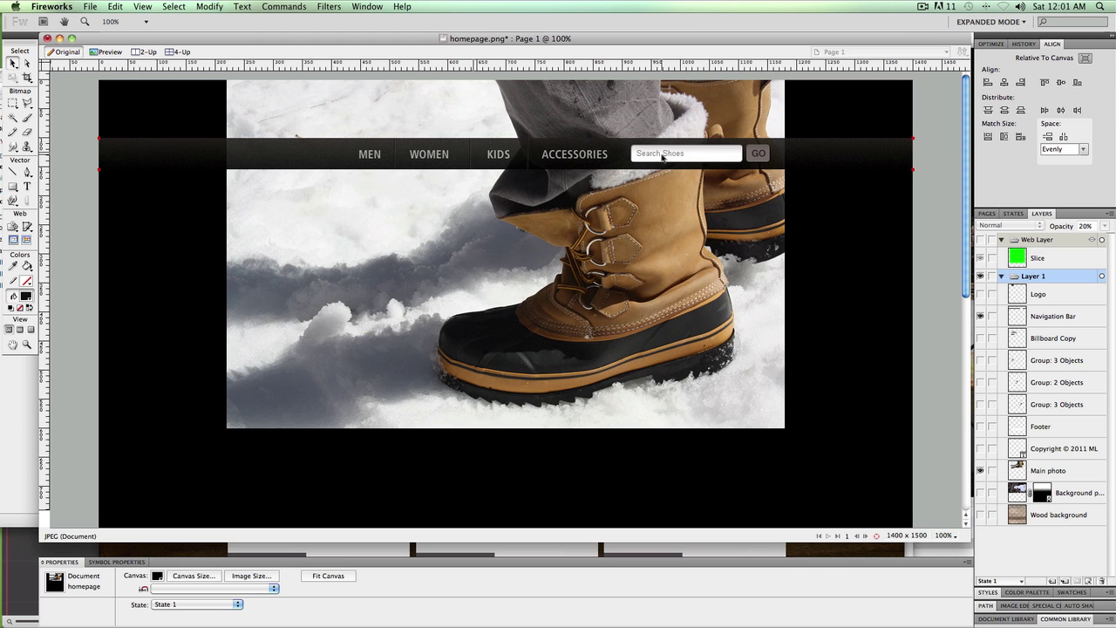
{"action": "left_click", "coordinate": [27, 63]}
{"action": "left_click", "coordinate": [676, 156]}
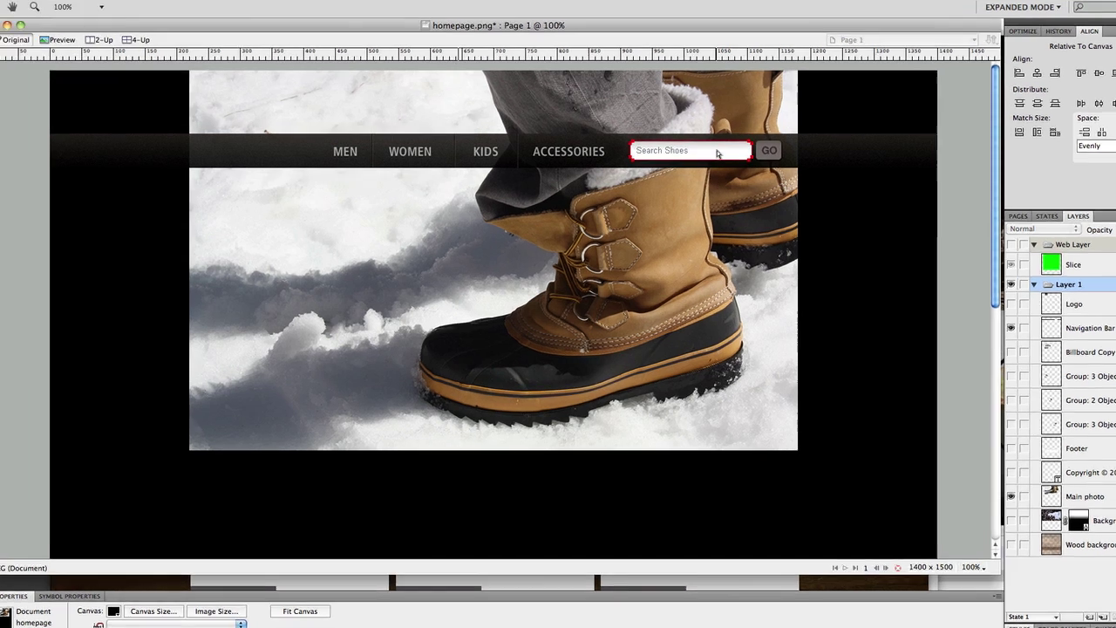
{"action": "left_click", "coordinate": [717, 154]}
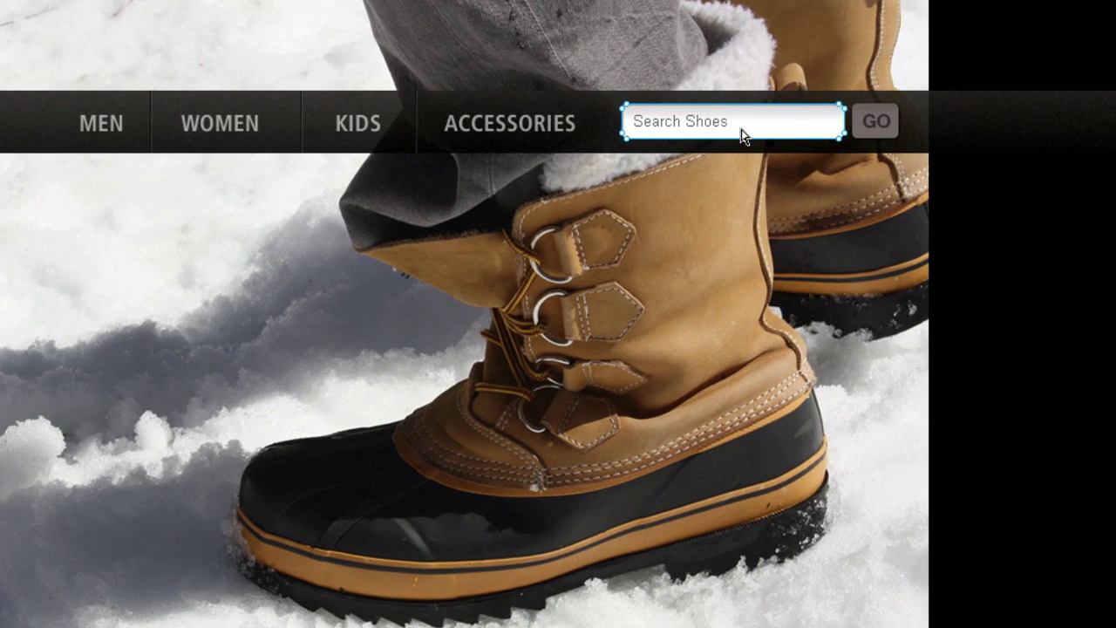
{"action": "left_click", "coordinate": [713, 126]}
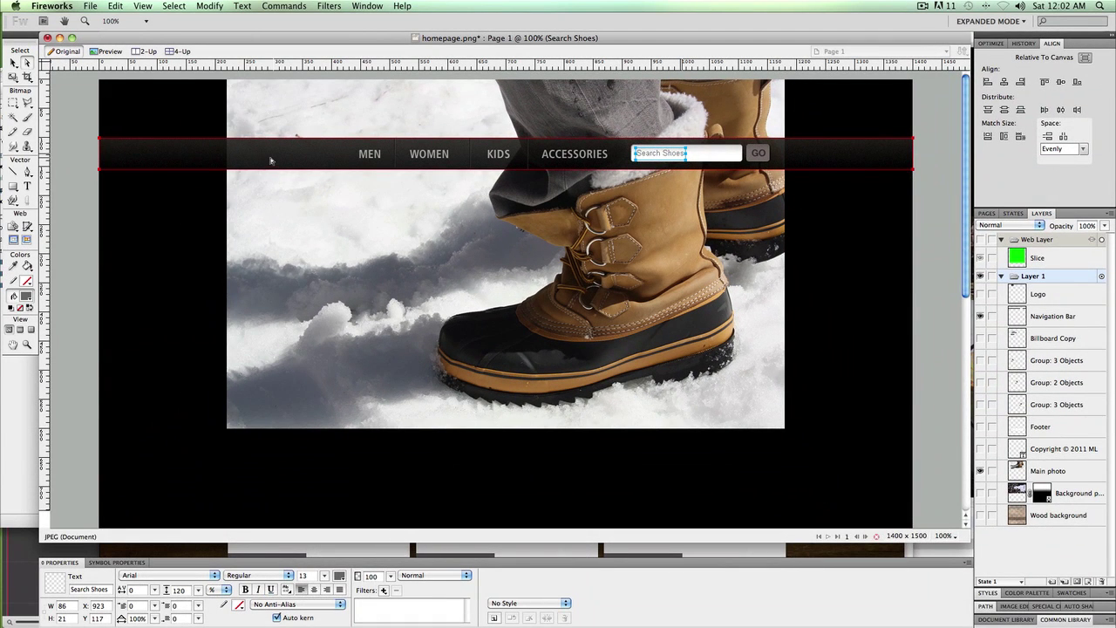
{"action": "left_click", "coordinate": [13, 63]}
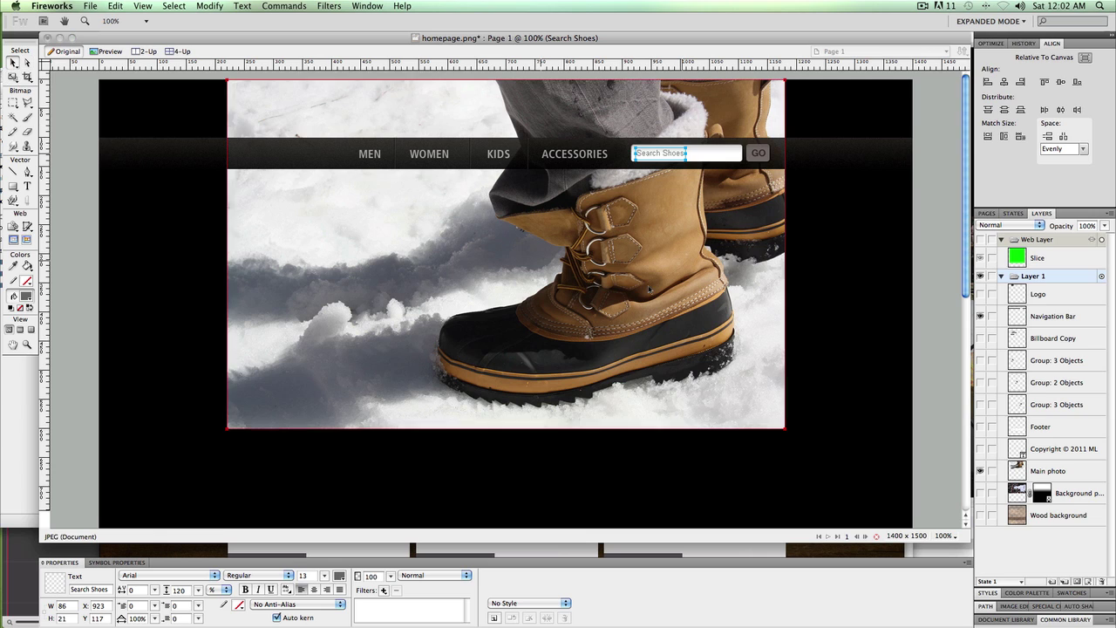
Show the Logo layer's mountain logo and zoom in on it with the nav items
{"action": "left_click", "coordinate": [983, 296]}
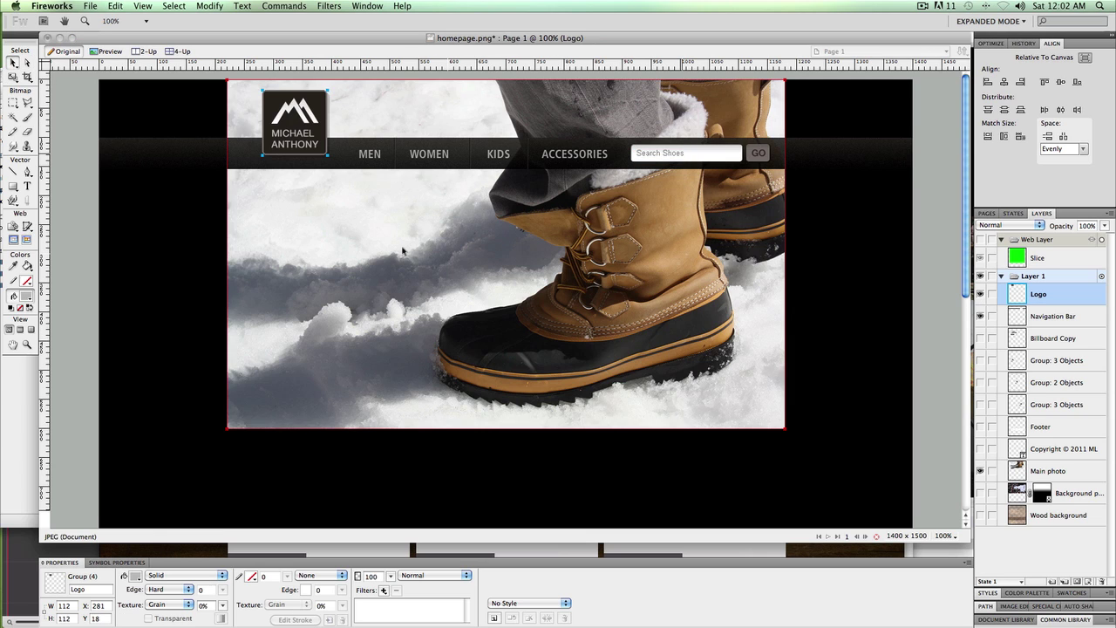
{"action": "left_click", "coordinate": [27, 345]}
{"action": "left_click_drag", "start_coordinate": [229, 82], "coordinate": [576, 262]}
{"action": "left_click", "coordinate": [27, 63]}
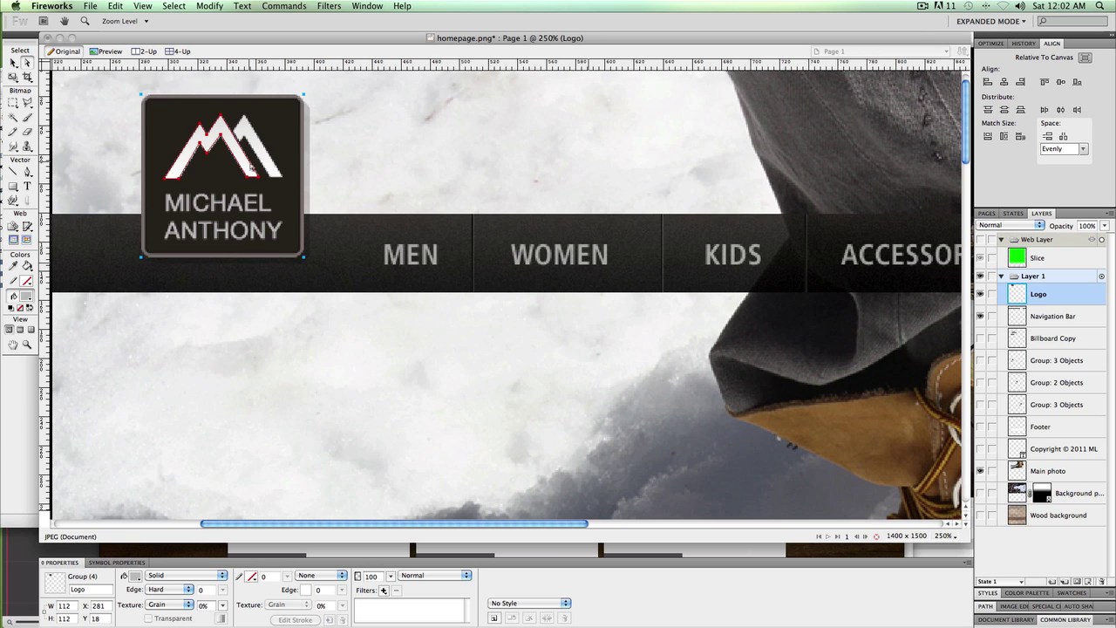
{"action": "key", "text": "super+Tab"}
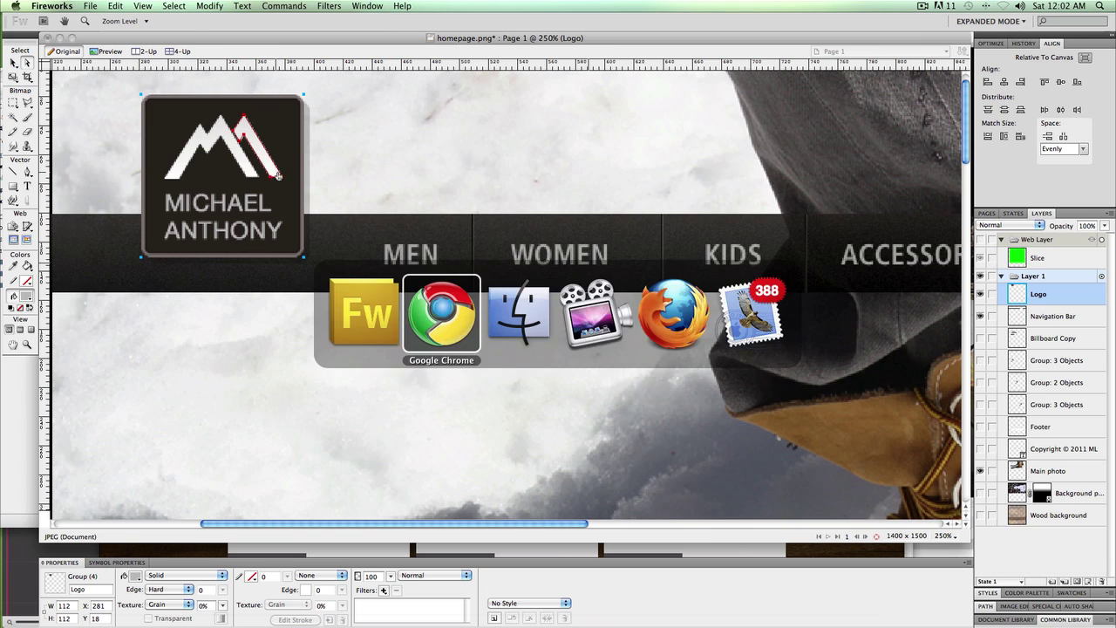
{"action": "left_click", "coordinate": [411, 29]}
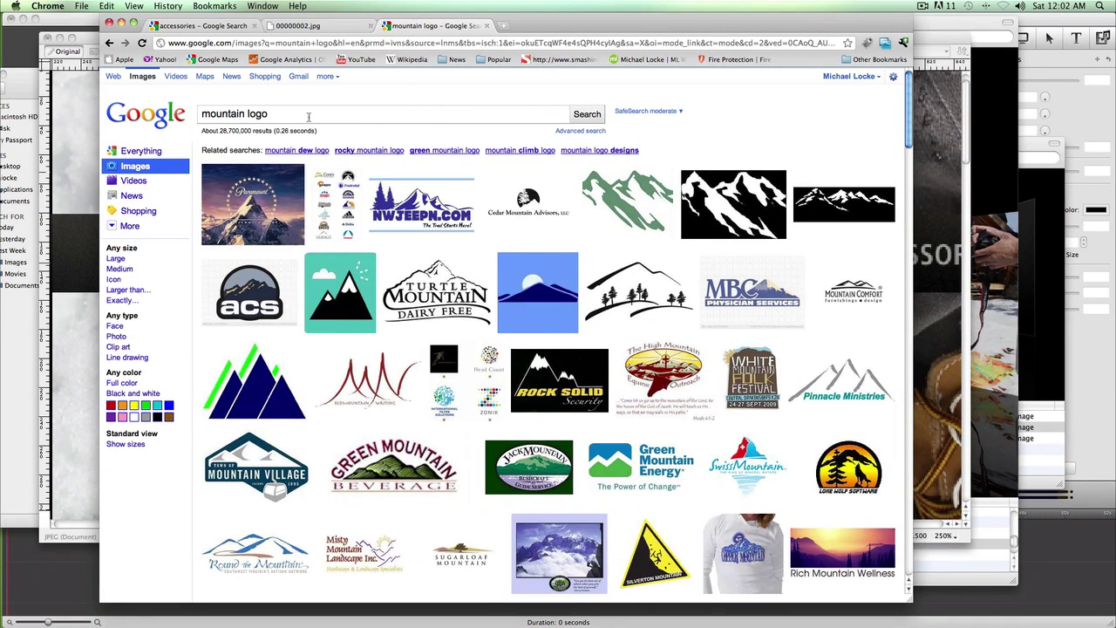
{"action": "key", "text": "super+Tab"}
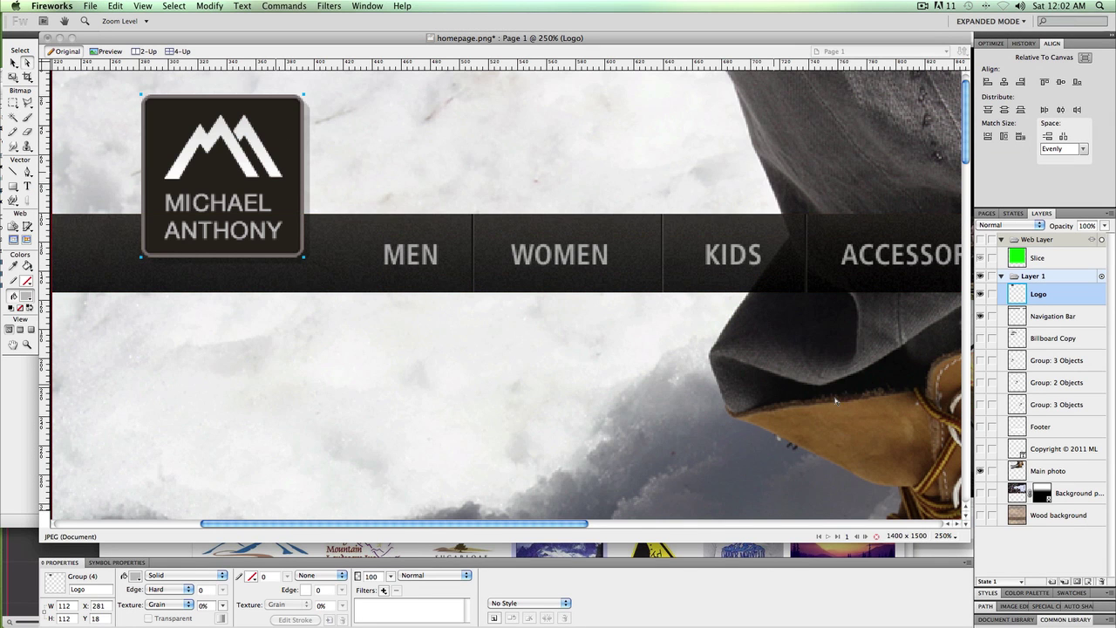
{"action": "left_click", "coordinate": [945, 536]}
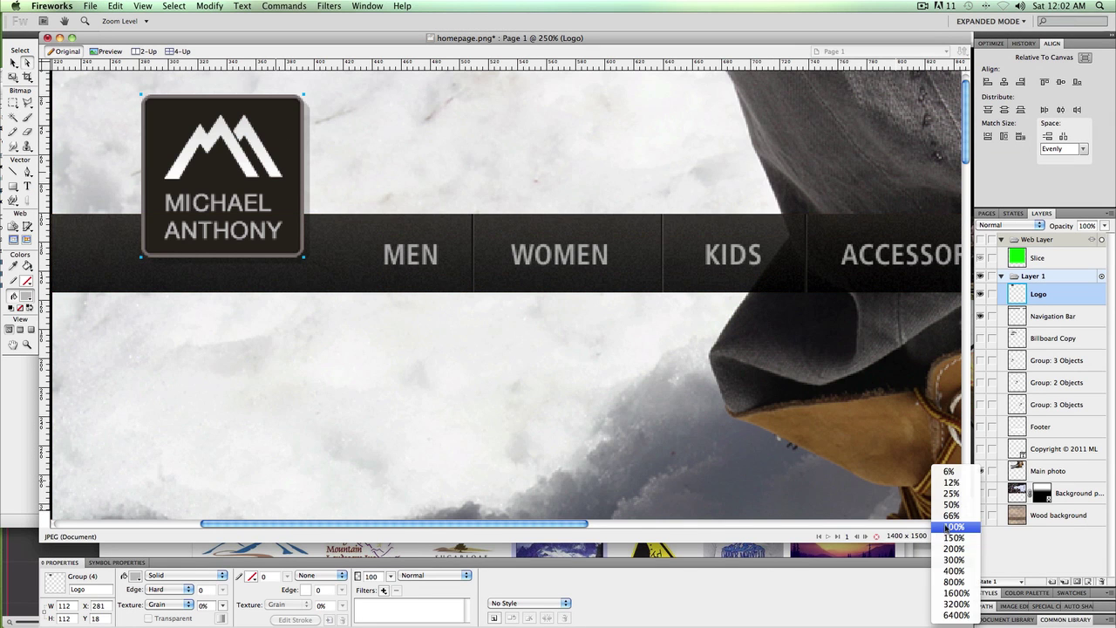
{"action": "left_click", "coordinate": [955, 535]}
{"action": "key", "text": "super+shift+2"}
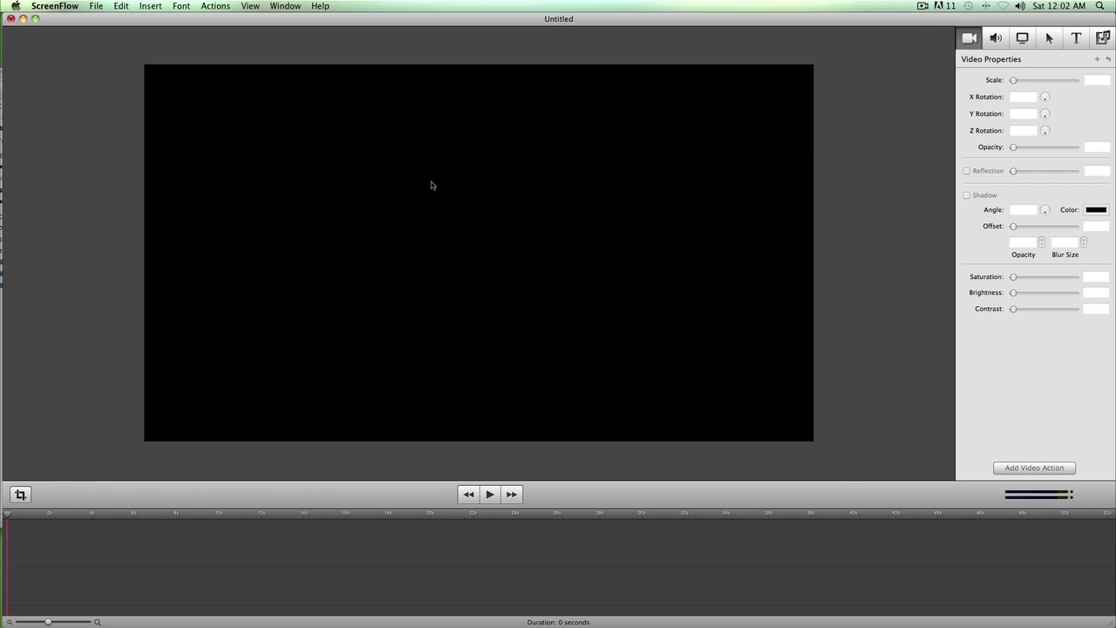
{"action": "key", "text": "super+Tab"}
{"action": "key", "text": "super+Tab"}
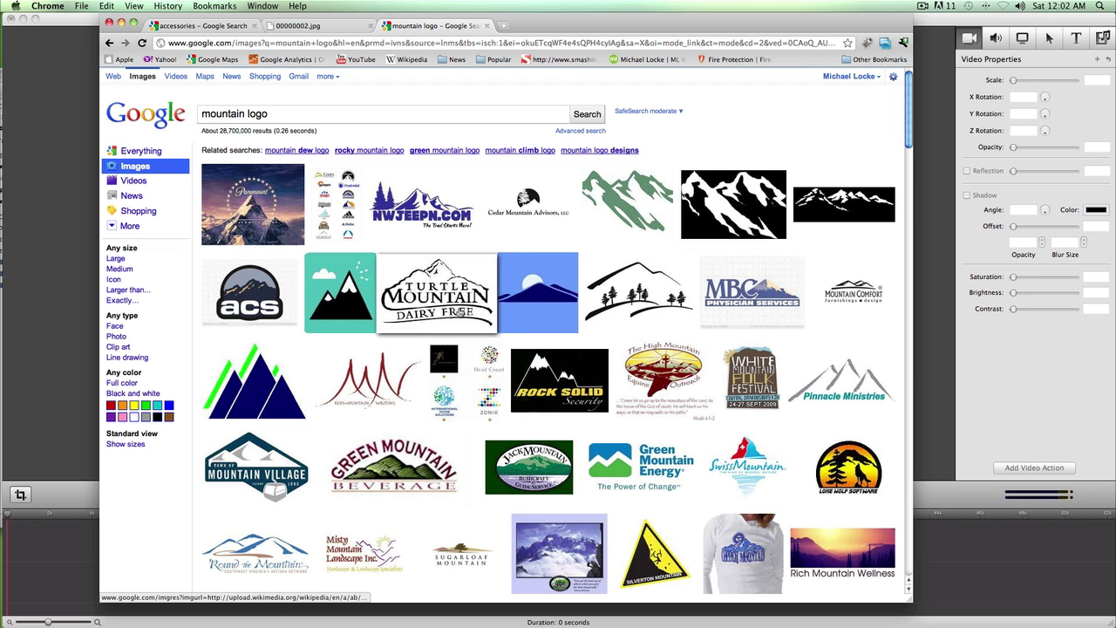
{"action": "key", "text": "super+Tab"}
{"action": "left_click_drag", "start_coordinate": [279, 392], "coordinate": [207, 225]}
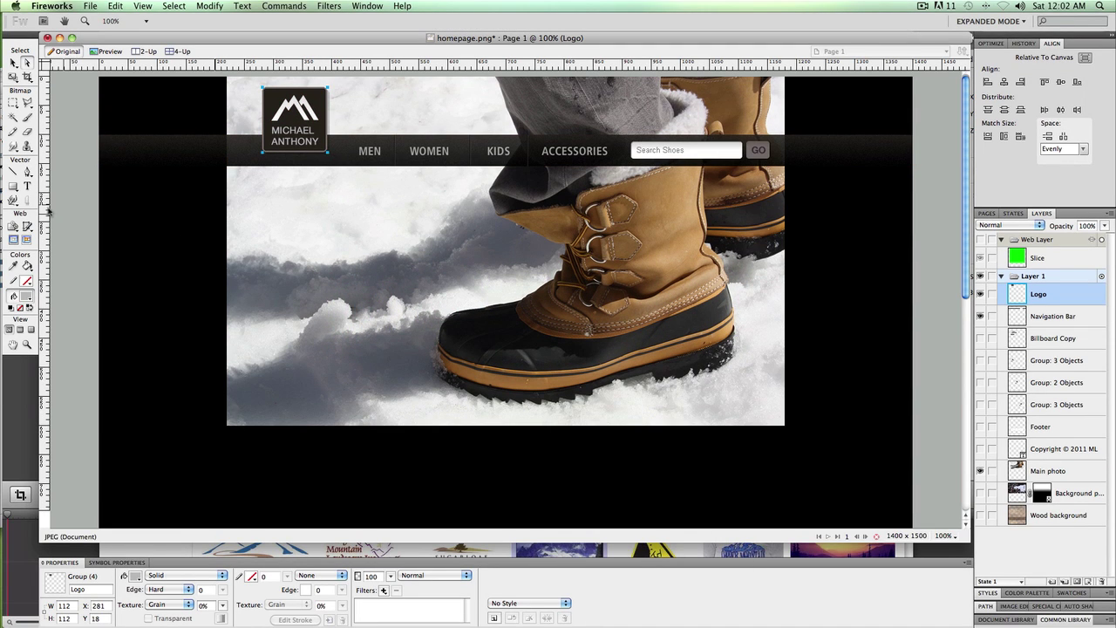
{"action": "left_click", "coordinate": [27, 344]}
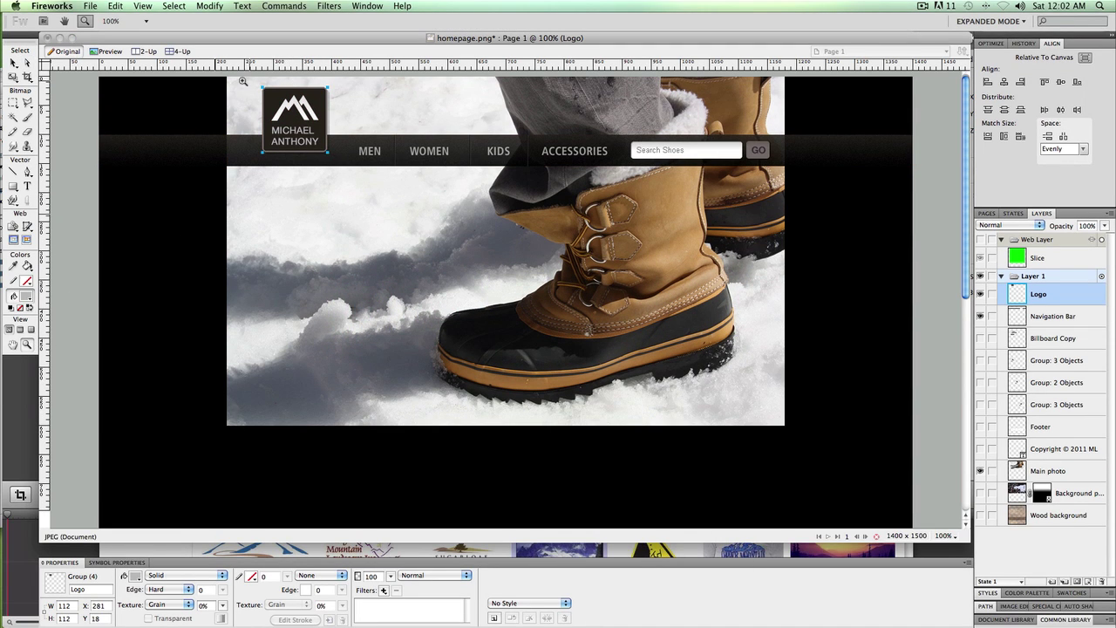
{"action": "left_click_drag", "start_coordinate": [242, 79], "coordinate": [497, 275]}
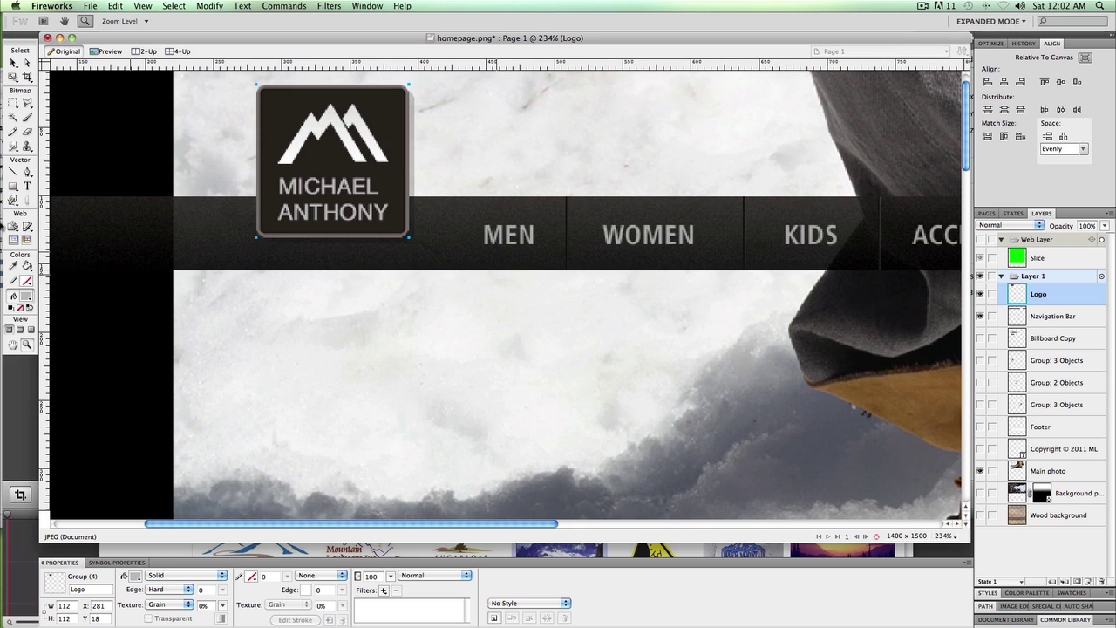
{"action": "left_click", "coordinate": [27, 171]}
{"action": "key", "text": "ctrl+d"}
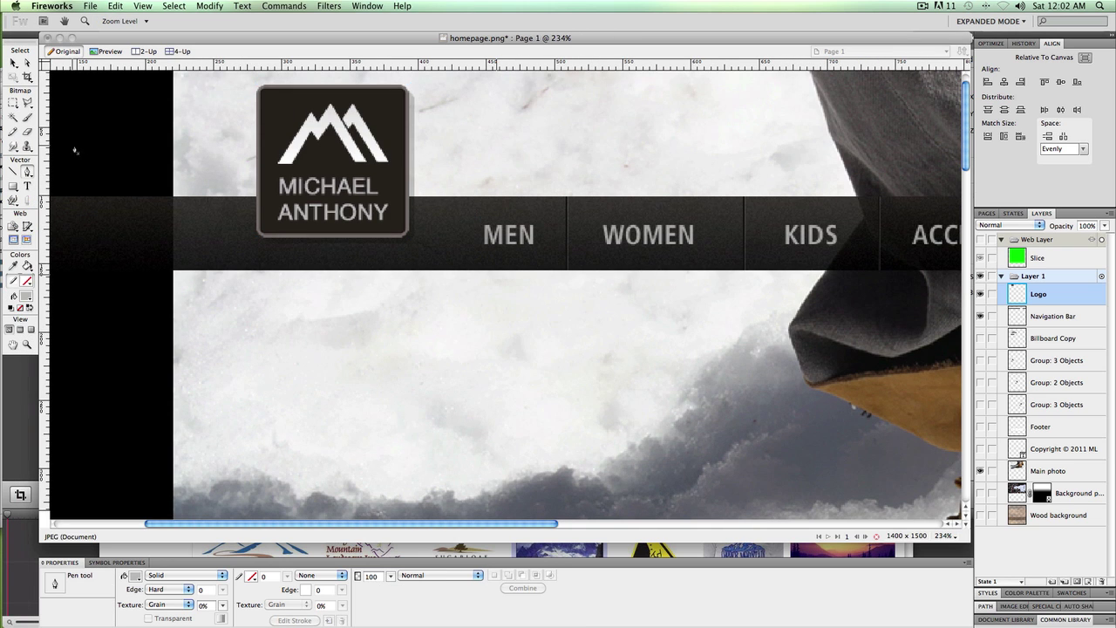
{"action": "left_click", "coordinate": [88, 158]}
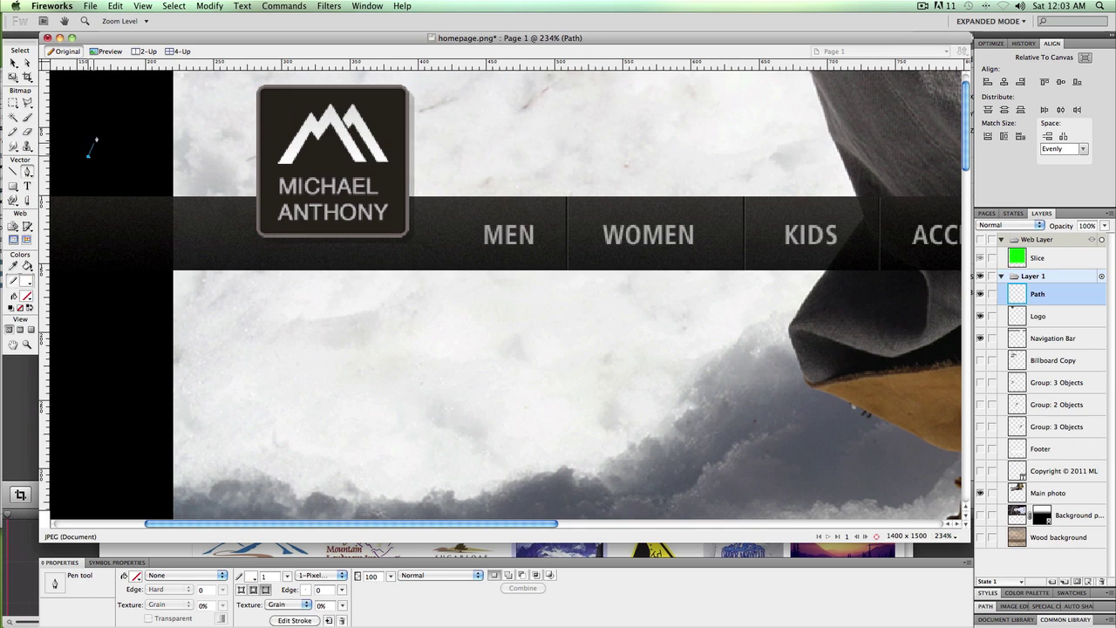
{"action": "left_click", "coordinate": [116, 117]}
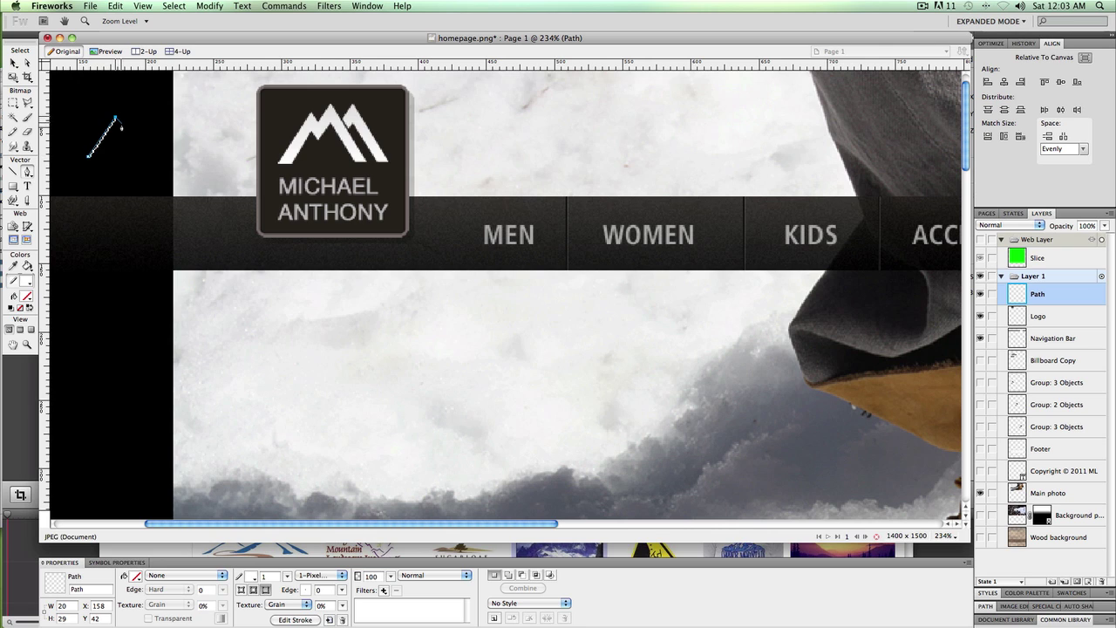
{"action": "left_click", "coordinate": [122, 123]}
{"action": "left_click", "coordinate": [135, 109]}
{"action": "left_click", "coordinate": [172, 171]}
{"action": "left_click", "coordinate": [157, 172]}
{"action": "left_click", "coordinate": [134, 128]}
{"action": "left_click", "coordinate": [117, 132]}
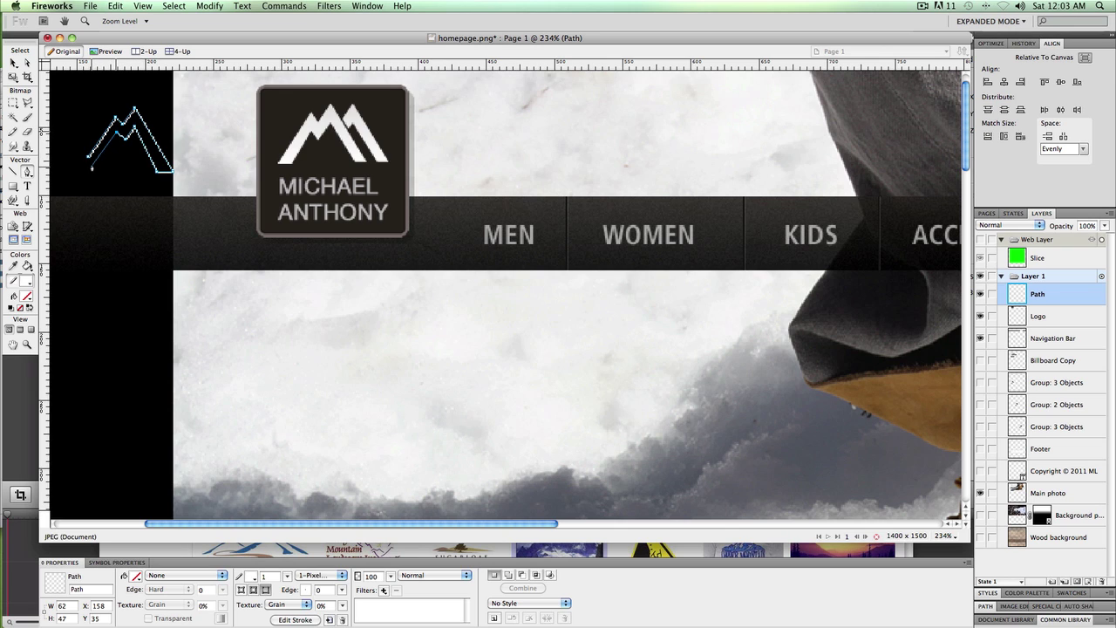
{"action": "left_click", "coordinate": [99, 158]}
{"action": "left_click", "coordinate": [90, 159]}
{"action": "left_click", "coordinate": [27, 64]}
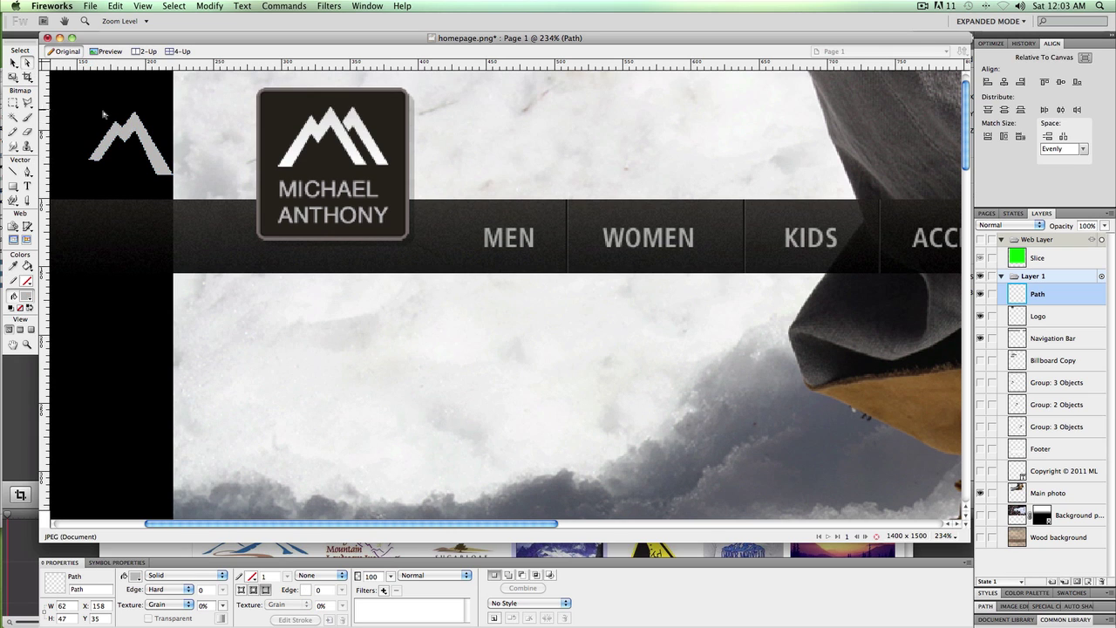
{"action": "scroll", "coordinate": [174, 489], "scroll_direction": "down", "scroll_amount": 1}
{"action": "left_click", "coordinate": [178, 591]}
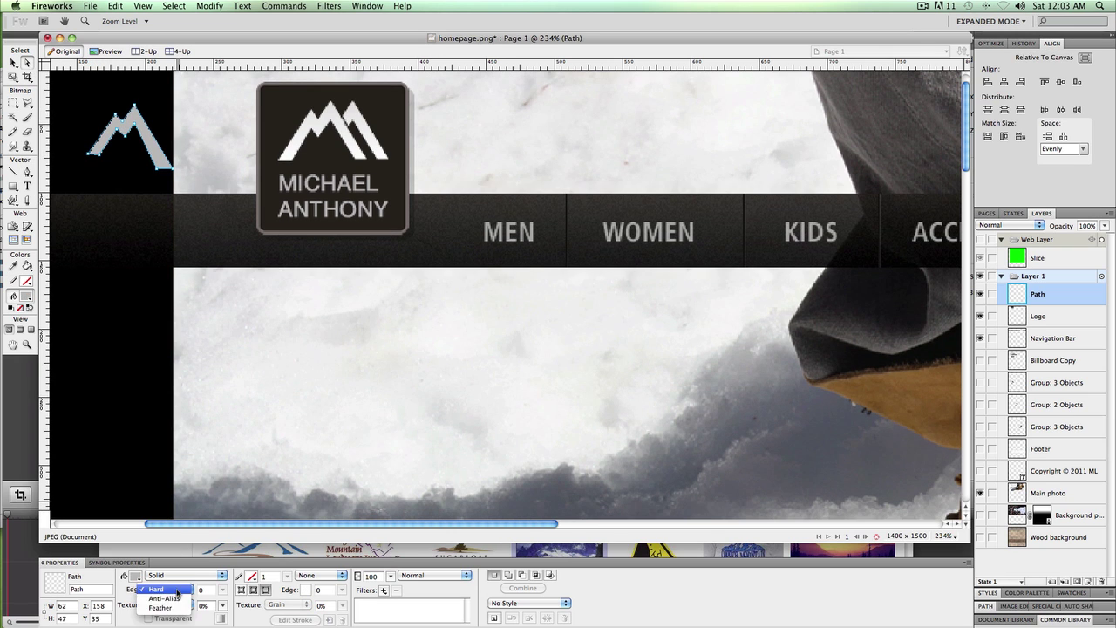
{"action": "left_click", "coordinate": [177, 600]}
{"action": "left_click", "coordinate": [152, 315]}
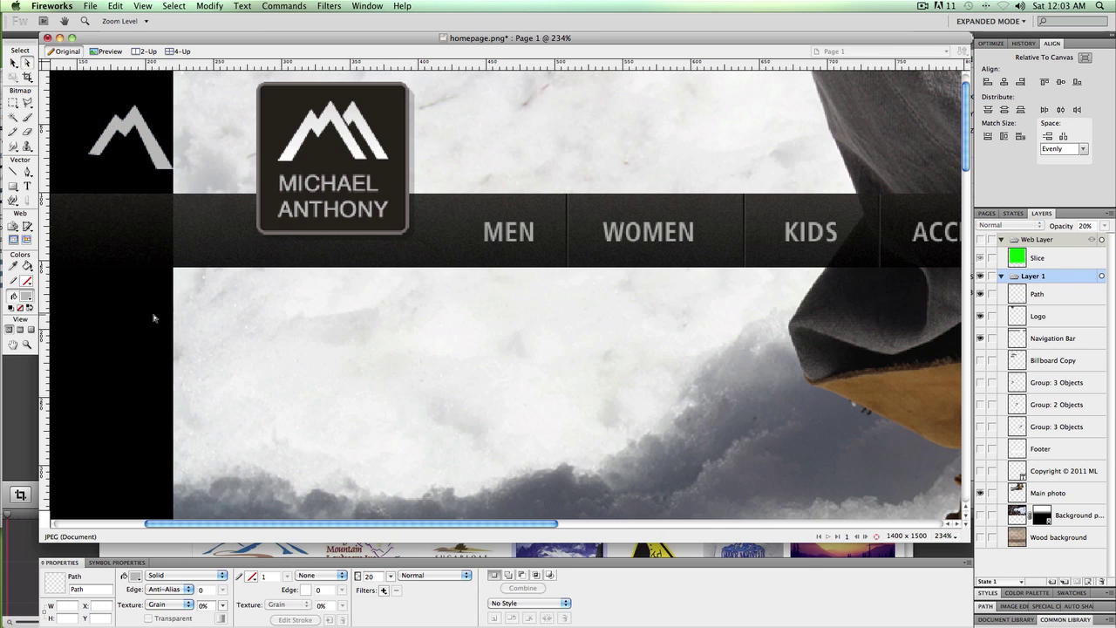
{"action": "left_click_drag", "start_coordinate": [147, 136], "coordinate": [140, 137]}
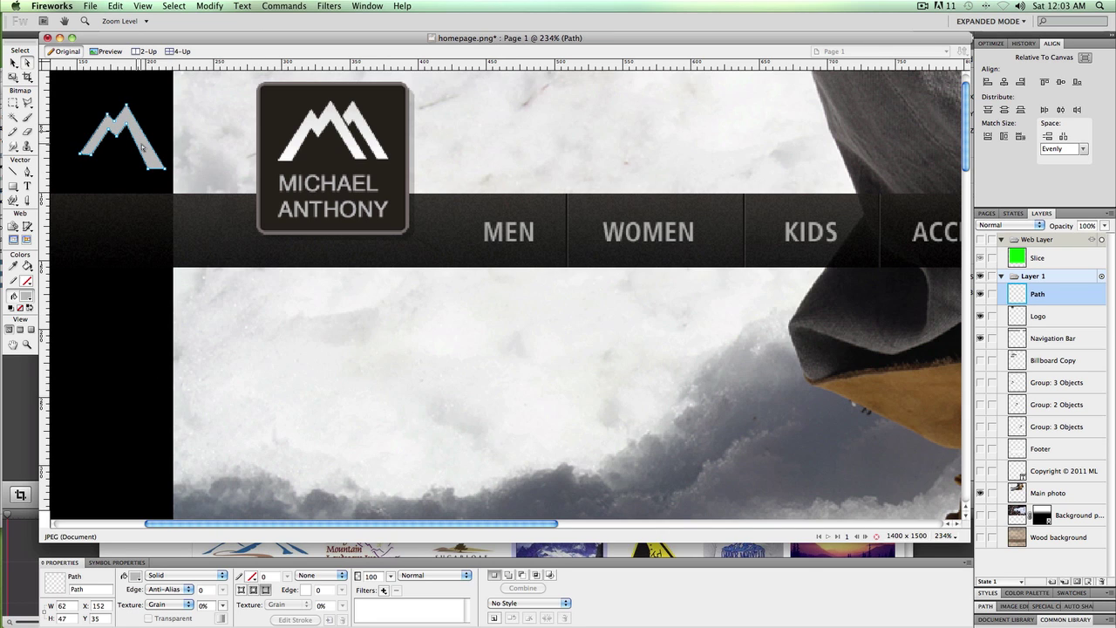
{"action": "key", "text": "Delete"}
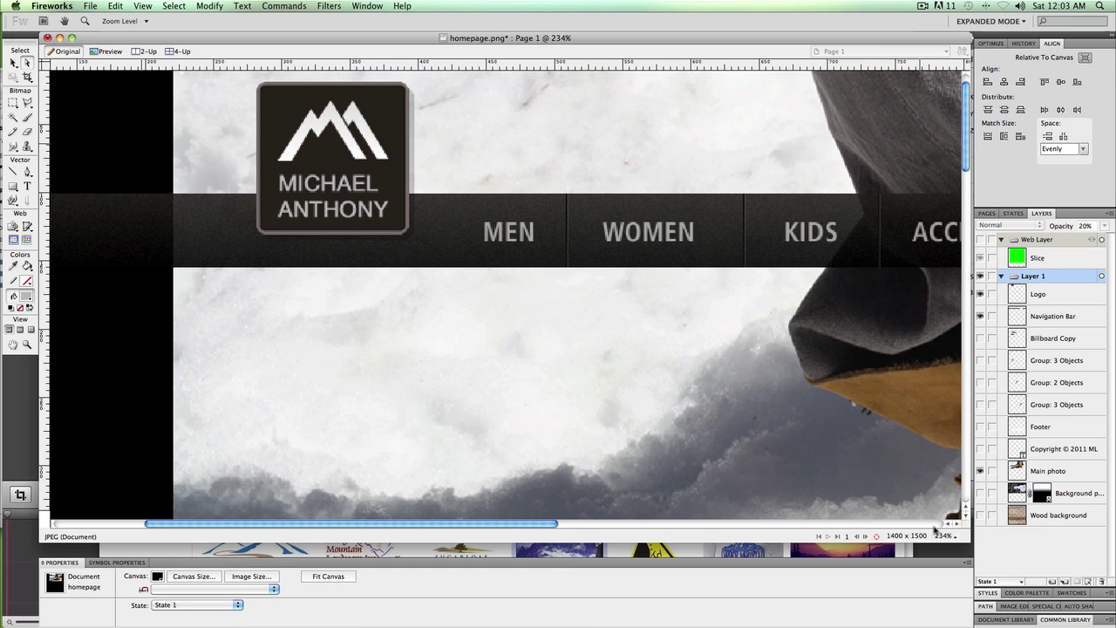
View the page at 100% with guides and reveal the THINK WINTER billboard copy and $99 / DETAILS button
{"action": "left_click", "coordinate": [947, 535]}
{"action": "left_click", "coordinate": [955, 516]}
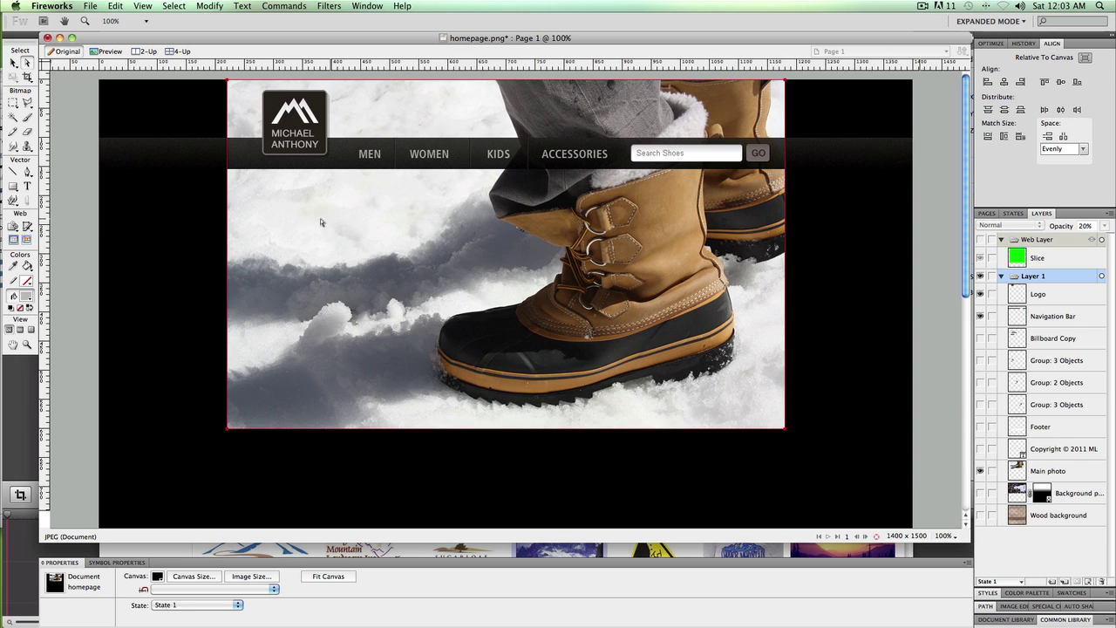
{"action": "key", "text": "super+semicolon"}
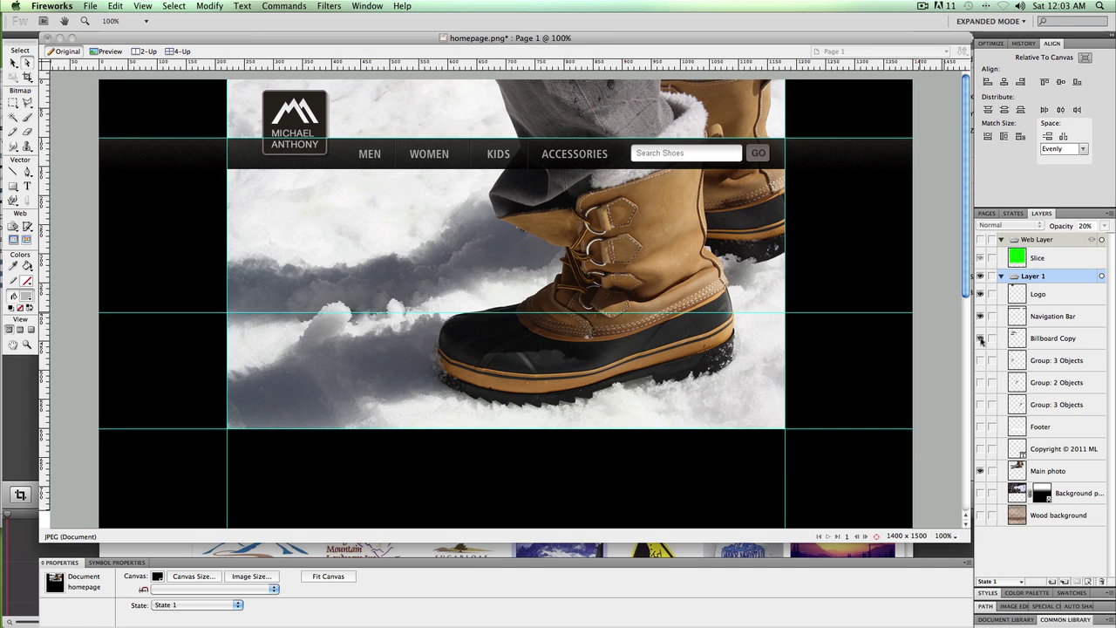
{"action": "left_click", "coordinate": [982, 339]}
{"action": "left_click", "coordinate": [1051, 338]}
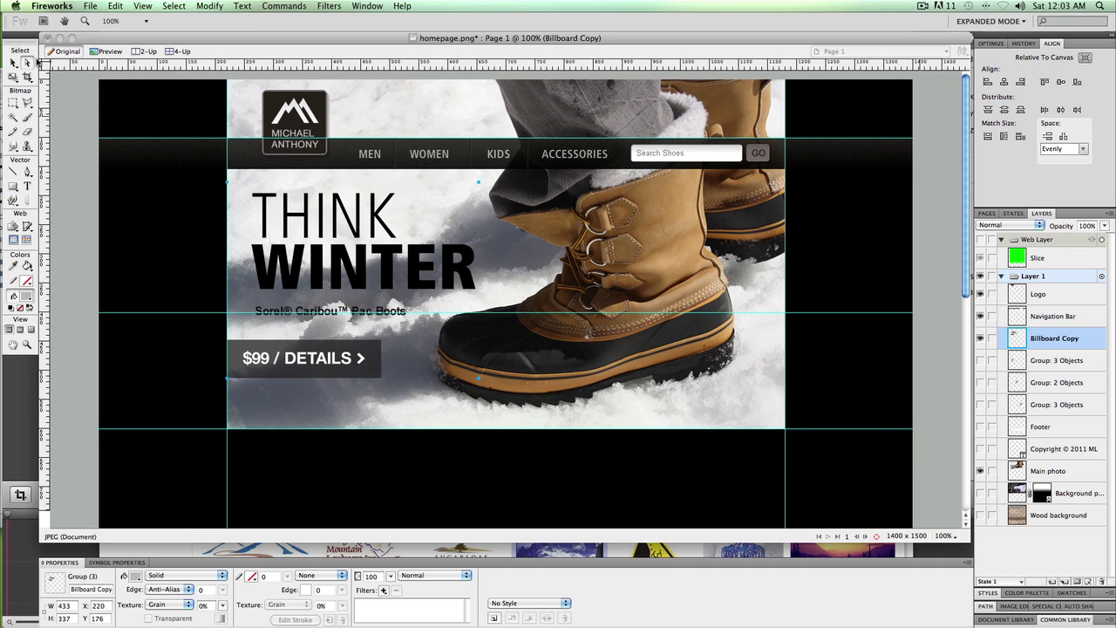
{"action": "left_click", "coordinate": [173, 242]}
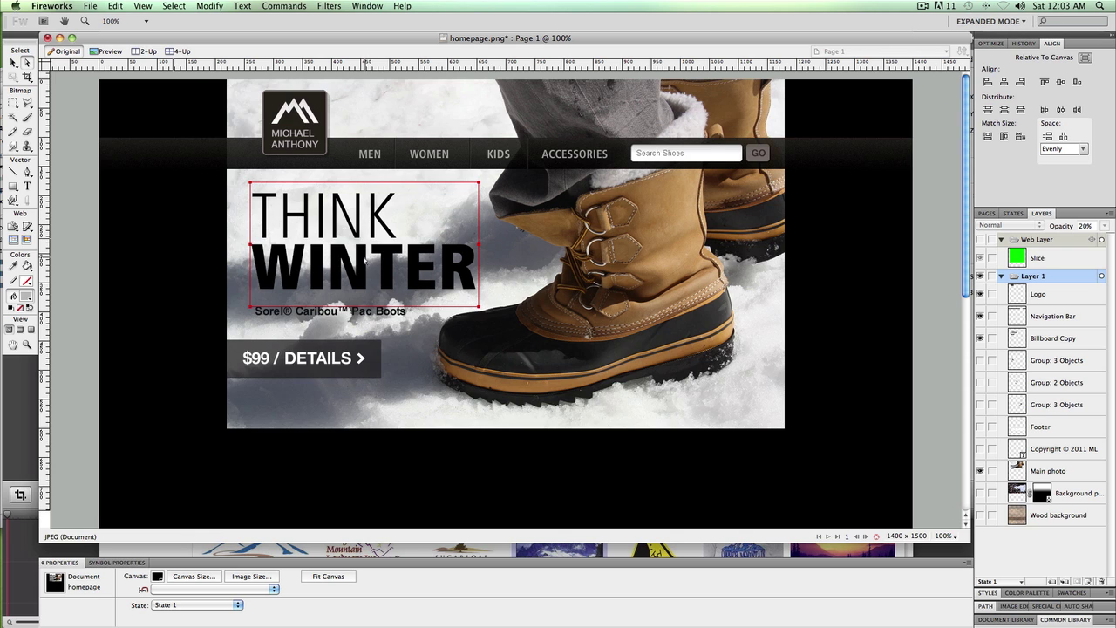
{"action": "scroll", "coordinate": [365, 259], "scroll_direction": "down", "scroll_amount": 1}
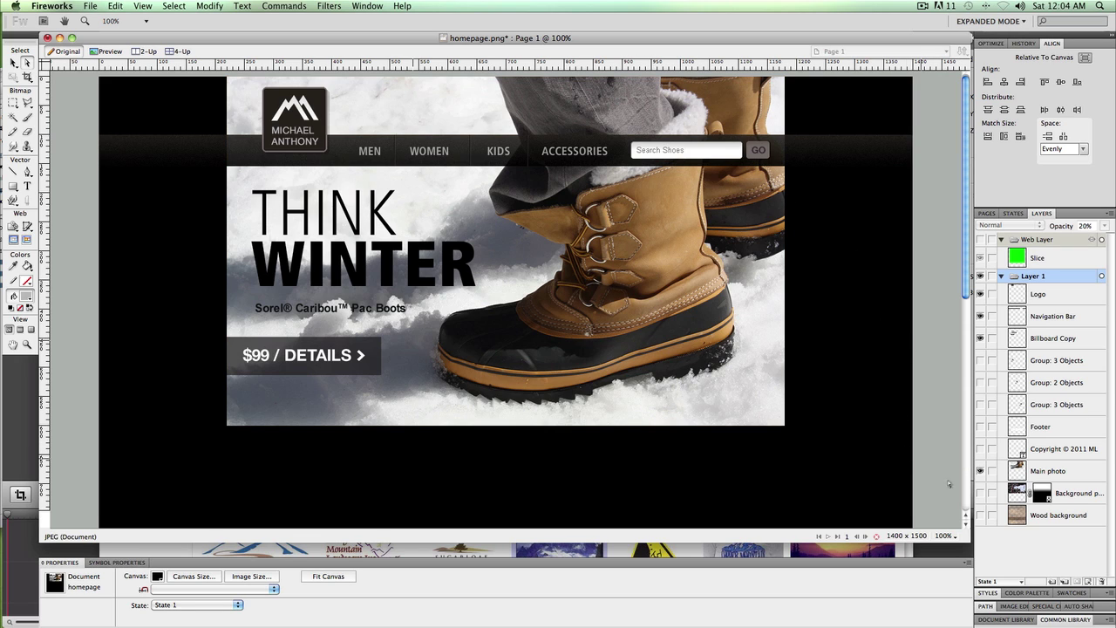
Hide Billboard Copy, Navigation Bar, Logo and Main photo layers, and show Background photo
{"action": "left_click", "coordinate": [981, 337]}
{"action": "left_click", "coordinate": [980, 316]}
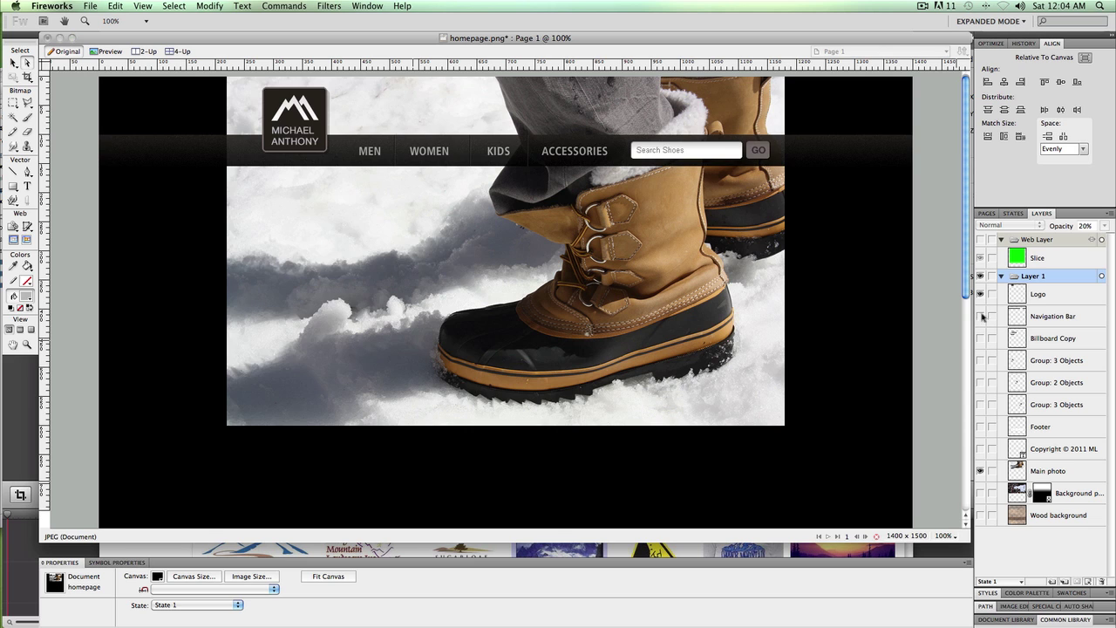
{"action": "left_click", "coordinate": [981, 294]}
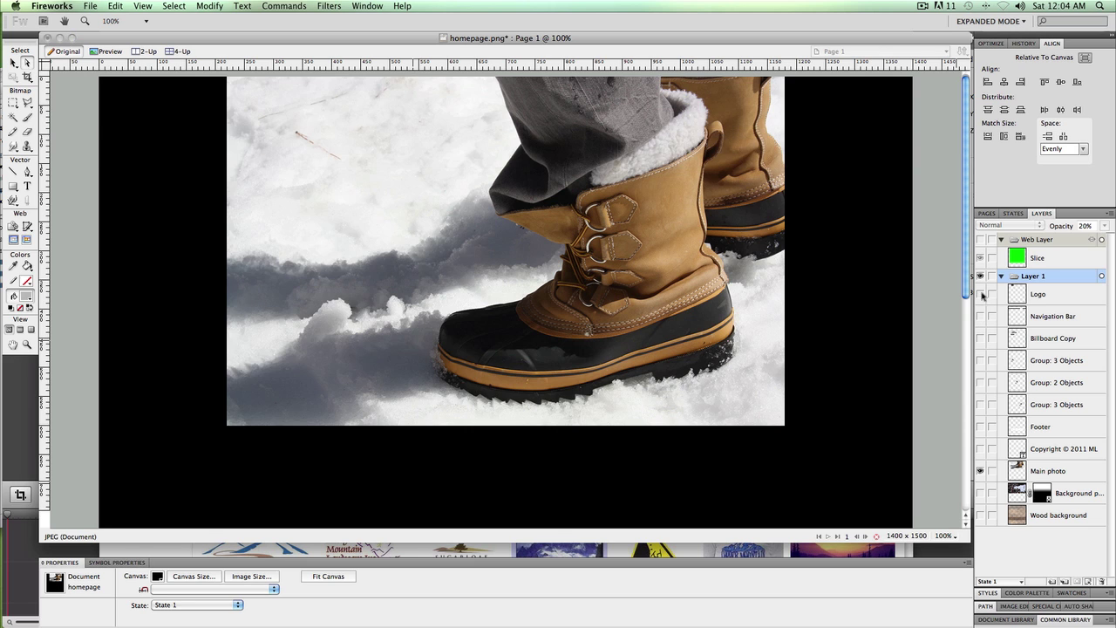
{"action": "left_click", "coordinate": [980, 471]}
{"action": "left_click", "coordinate": [981, 493]}
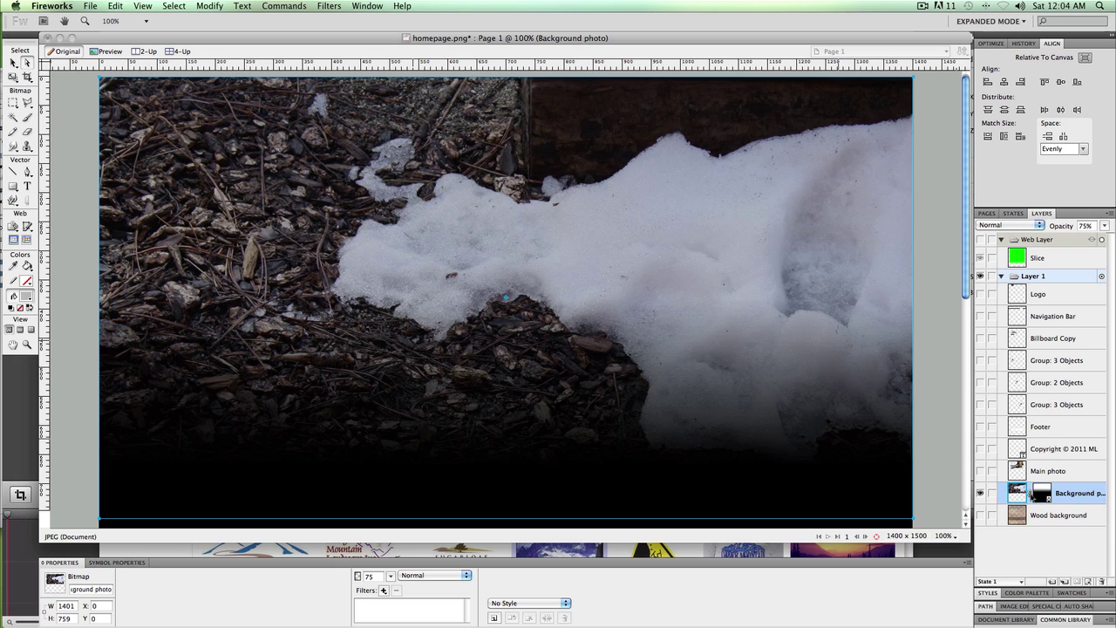
{"action": "left_click", "coordinate": [1046, 497]}
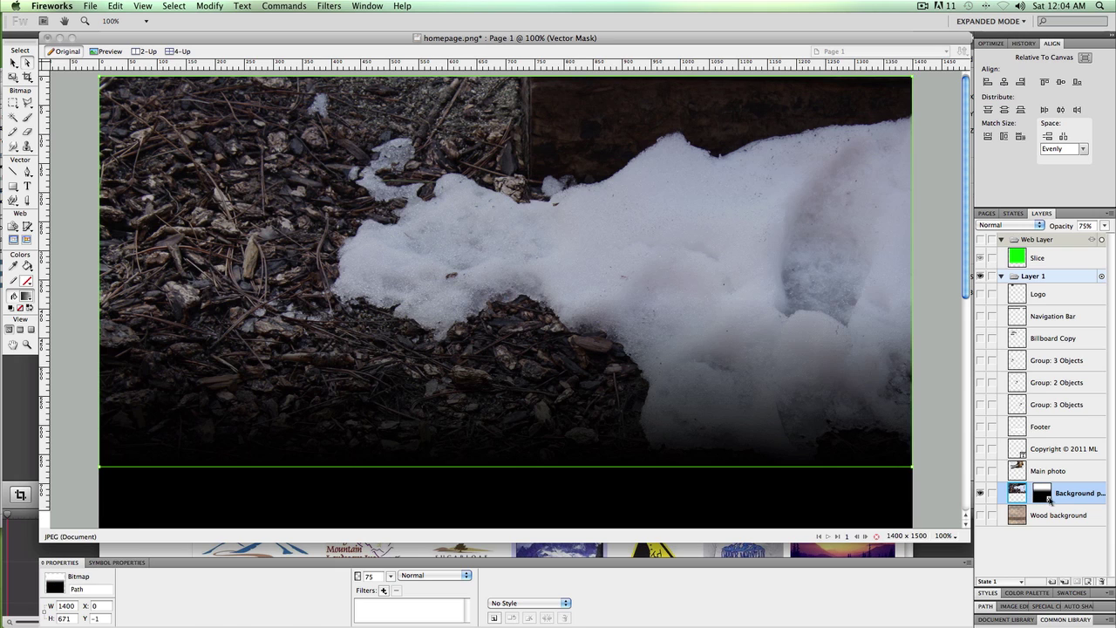
{"action": "left_click", "coordinate": [992, 493]}
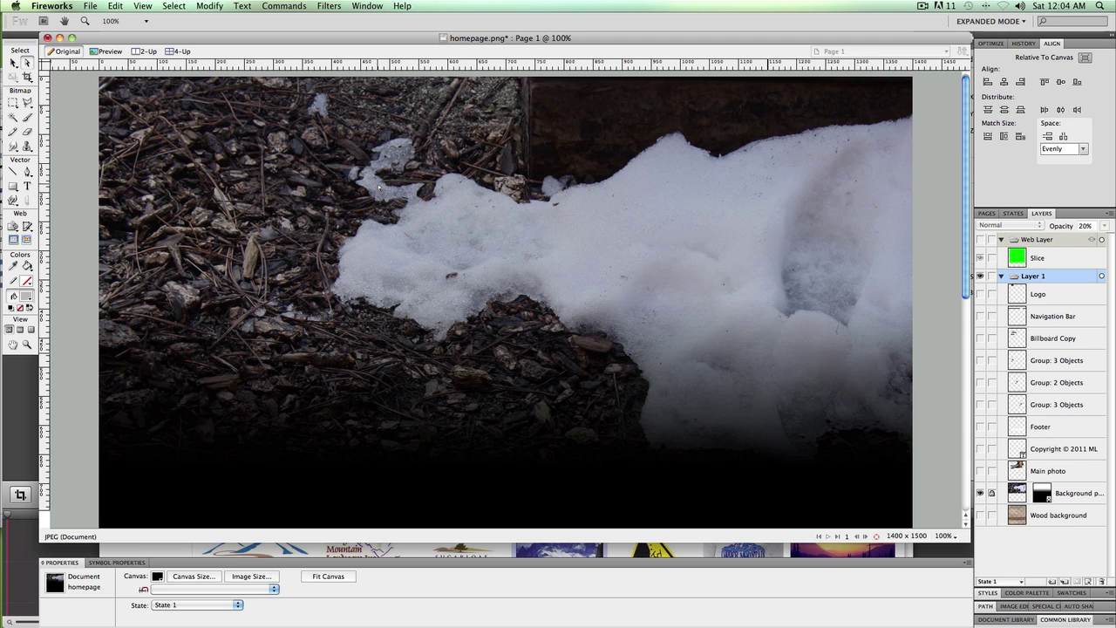
Reselect the Background photo layer and bring up its context options on the canvas
{"action": "scroll", "coordinate": [646, 365], "scroll_direction": "down", "scroll_amount": 3}
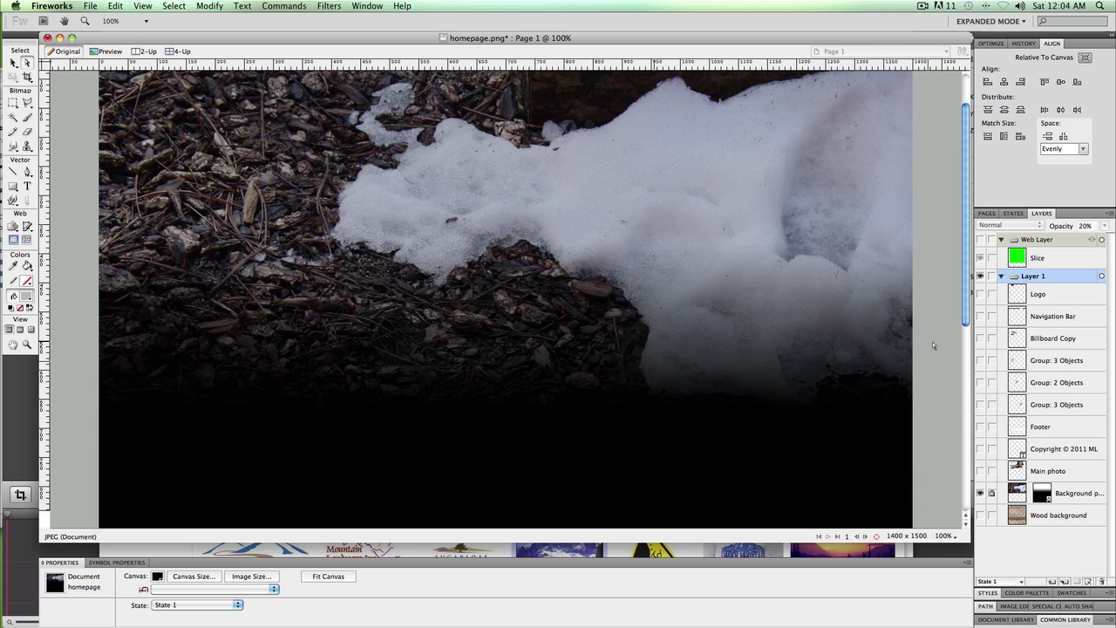
{"action": "scroll", "coordinate": [932, 345], "scroll_direction": "up", "scroll_amount": 3}
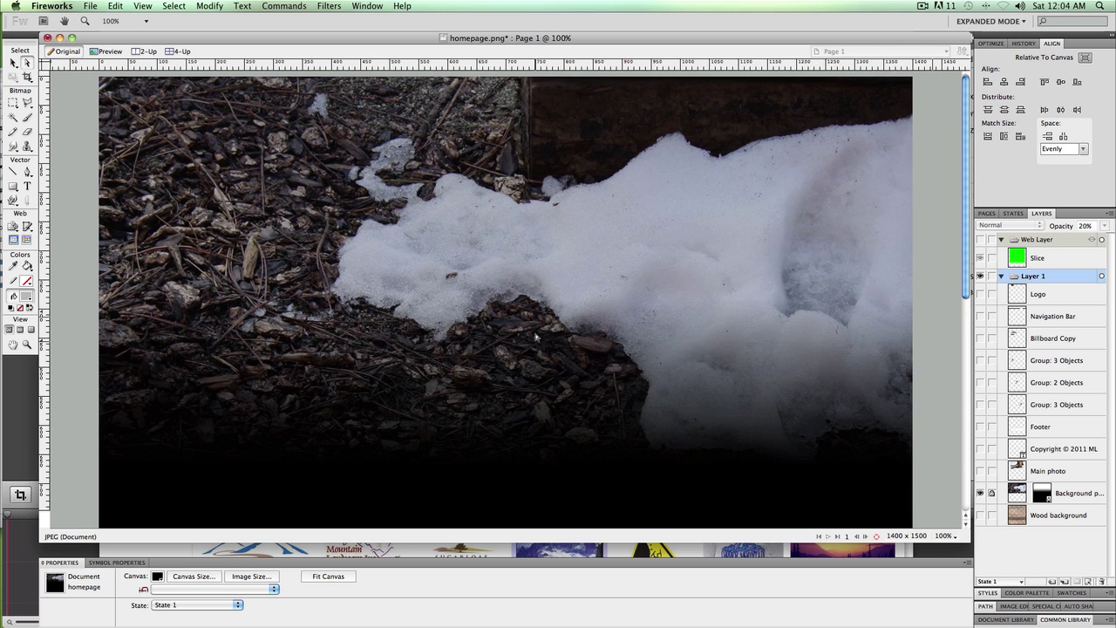
{"action": "scroll", "coordinate": [536, 426], "scroll_direction": "down", "scroll_amount": 2}
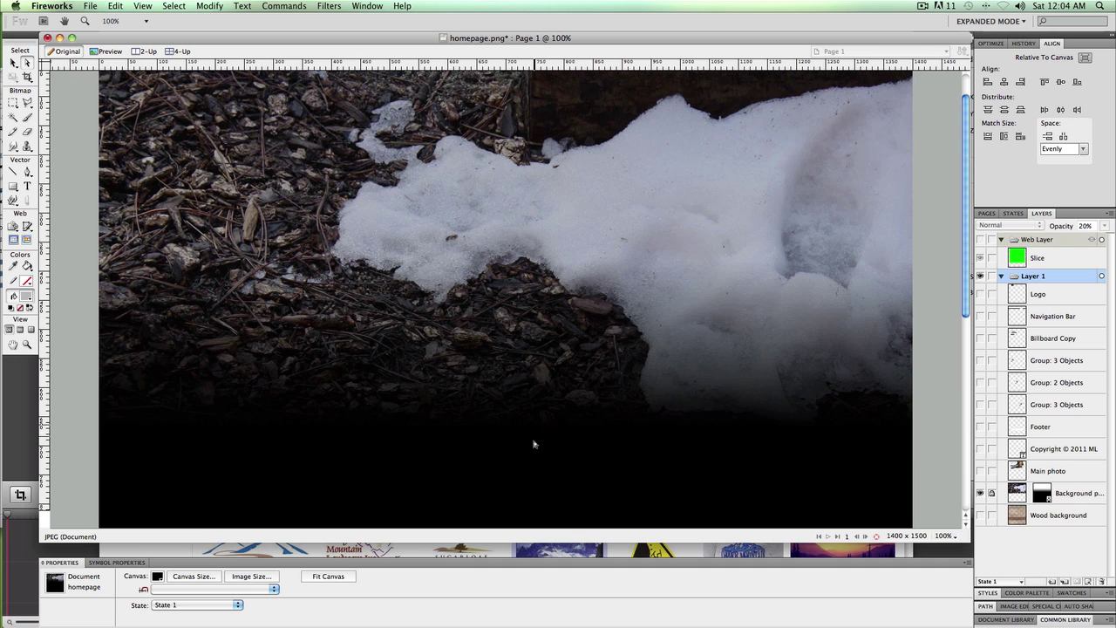
{"action": "right_click", "coordinate": [729, 359]}
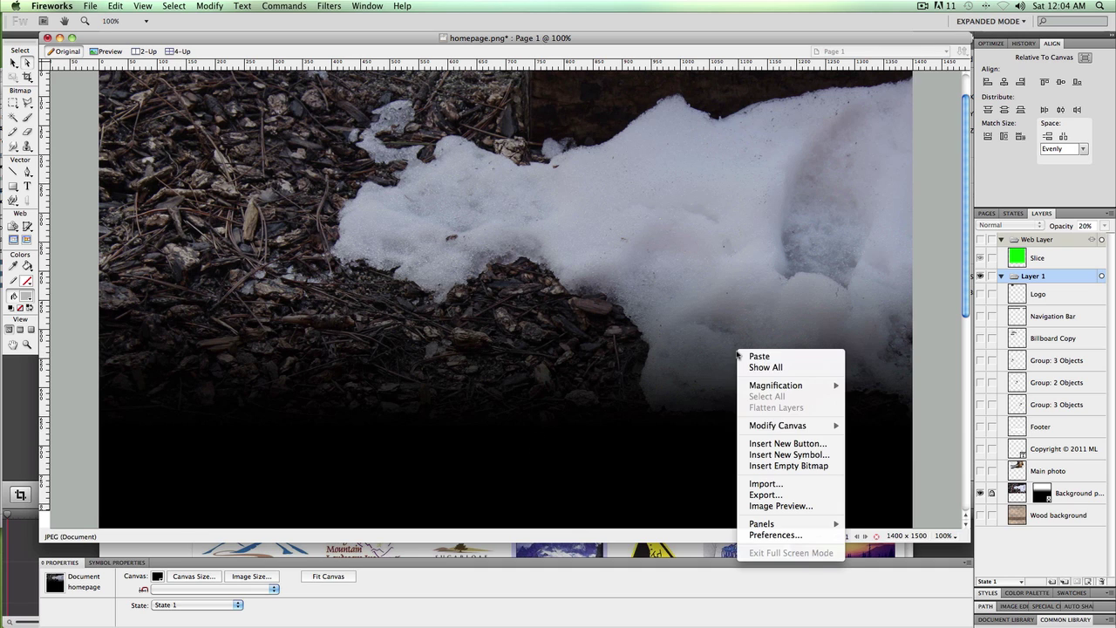
{"action": "left_click", "coordinate": [989, 359]}
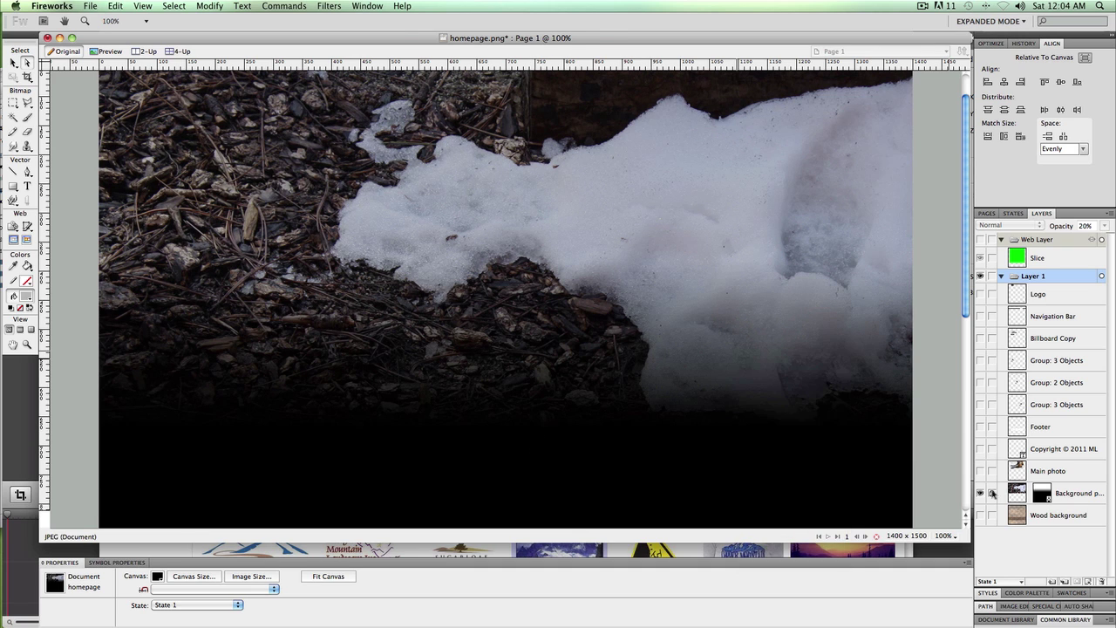
{"action": "left_click", "coordinate": [992, 493]}
{"action": "right_click", "coordinate": [700, 255]}
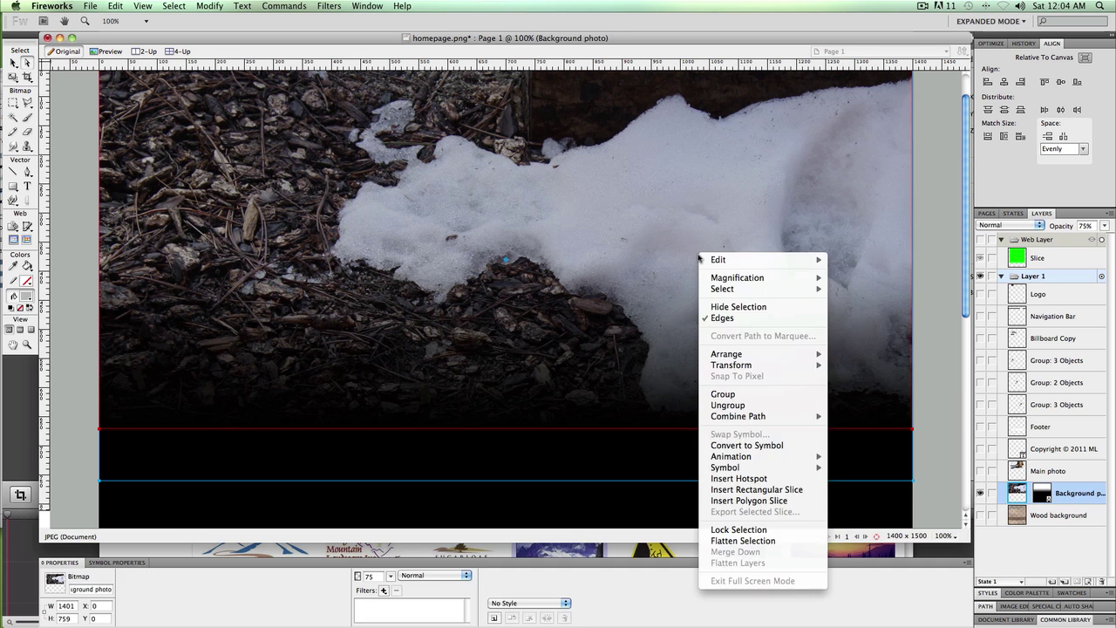
Ungroup the background and hide its white gradient overlay Path layer
{"action": "left_click", "coordinate": [729, 405]}
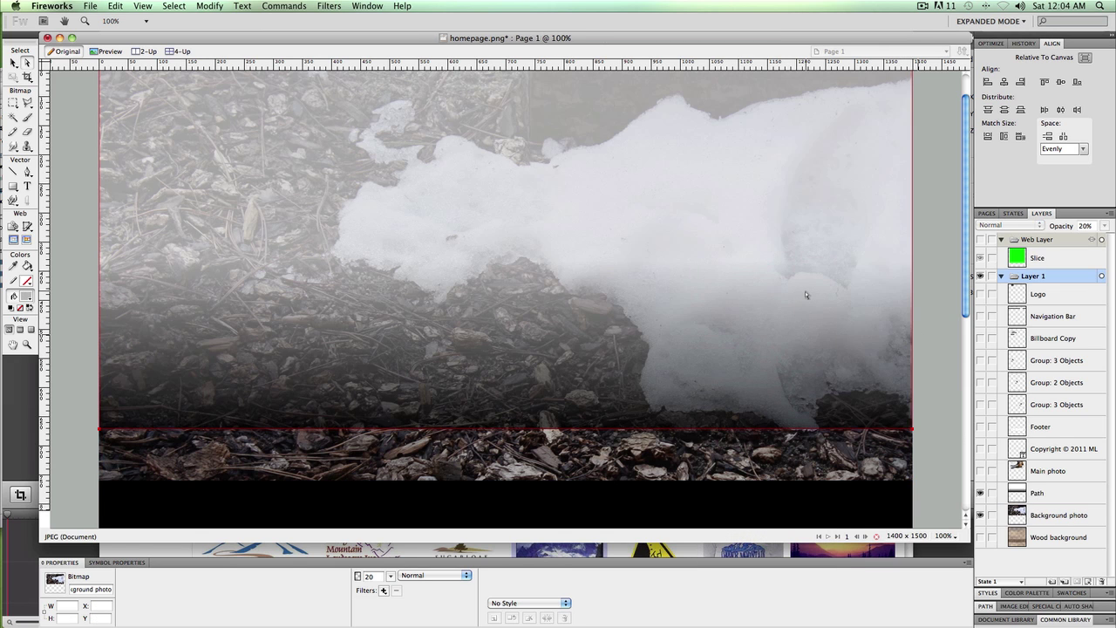
{"action": "left_click", "coordinate": [805, 294]}
{"action": "left_click", "coordinate": [980, 494]}
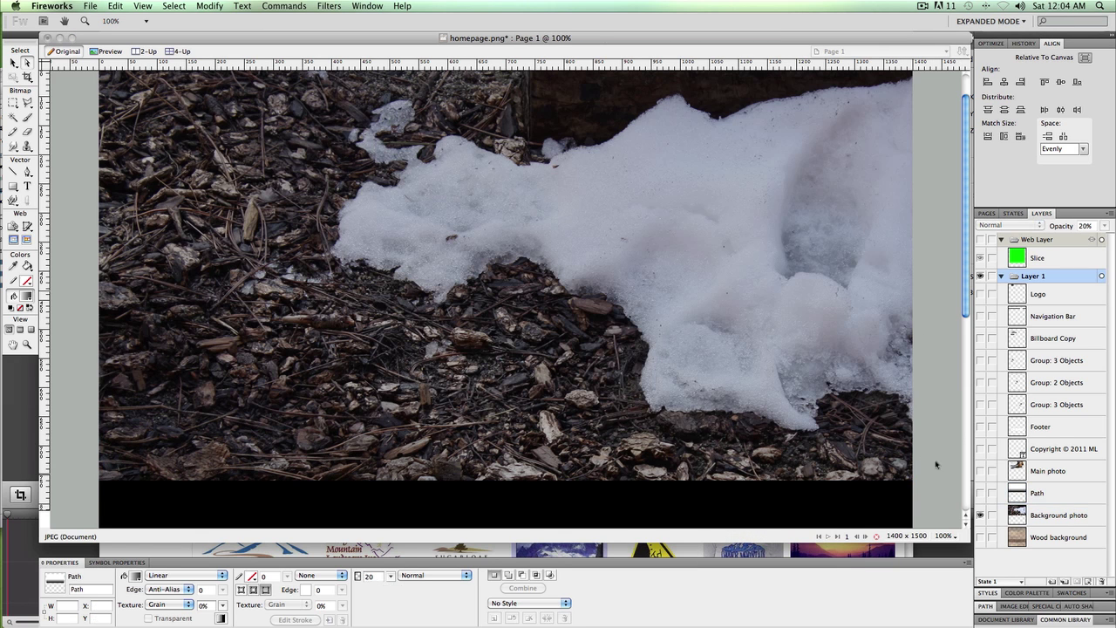
{"action": "left_click", "coordinate": [423, 91]}
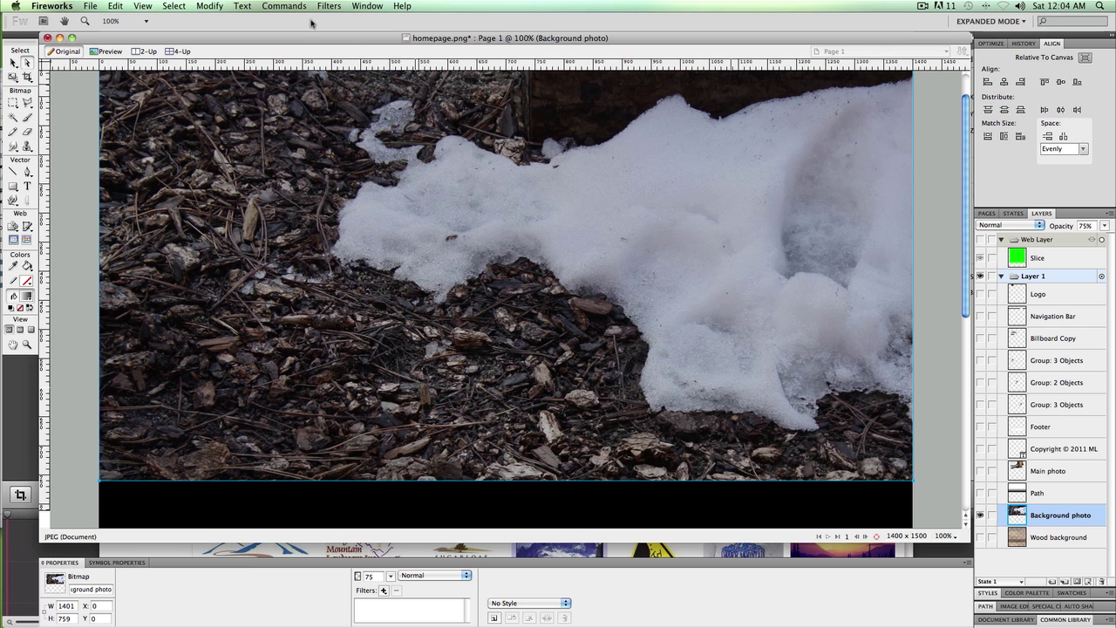
Apply a linear Auto Vector Mask to the Background photo so it fades to black
{"action": "left_click", "coordinate": [286, 7]}
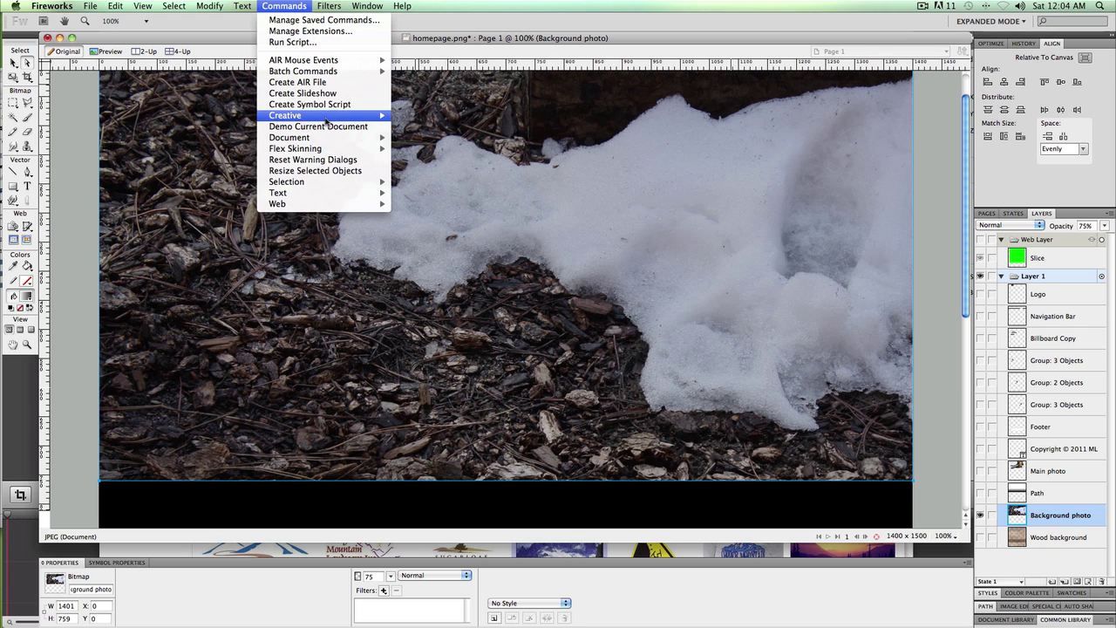
{"action": "mouse_move", "coordinate": [326, 121]}
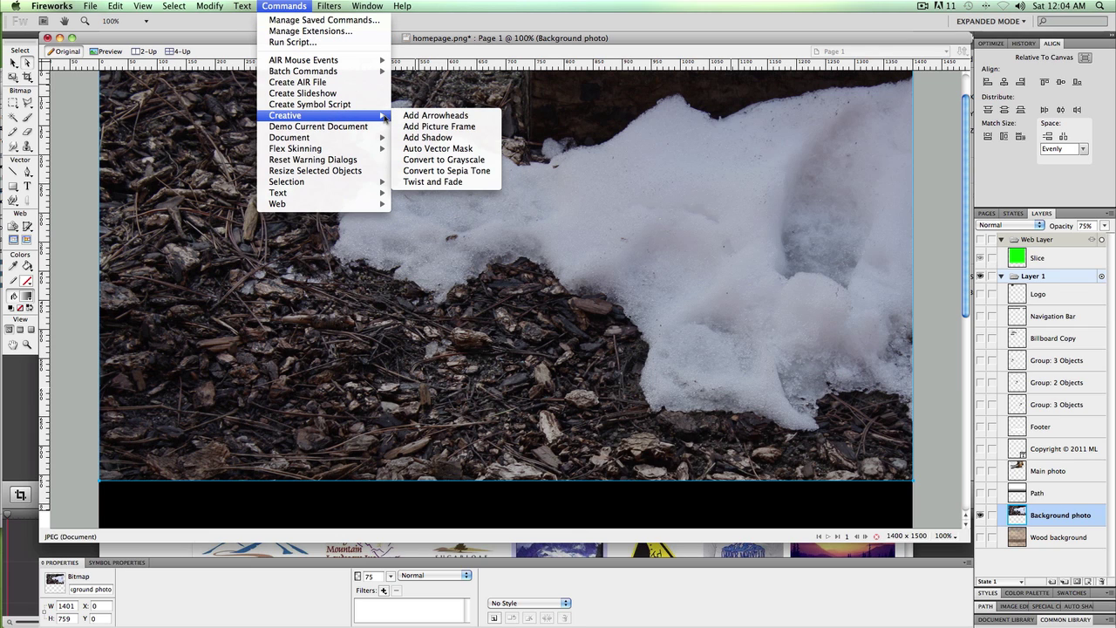
{"action": "left_click", "coordinate": [428, 151]}
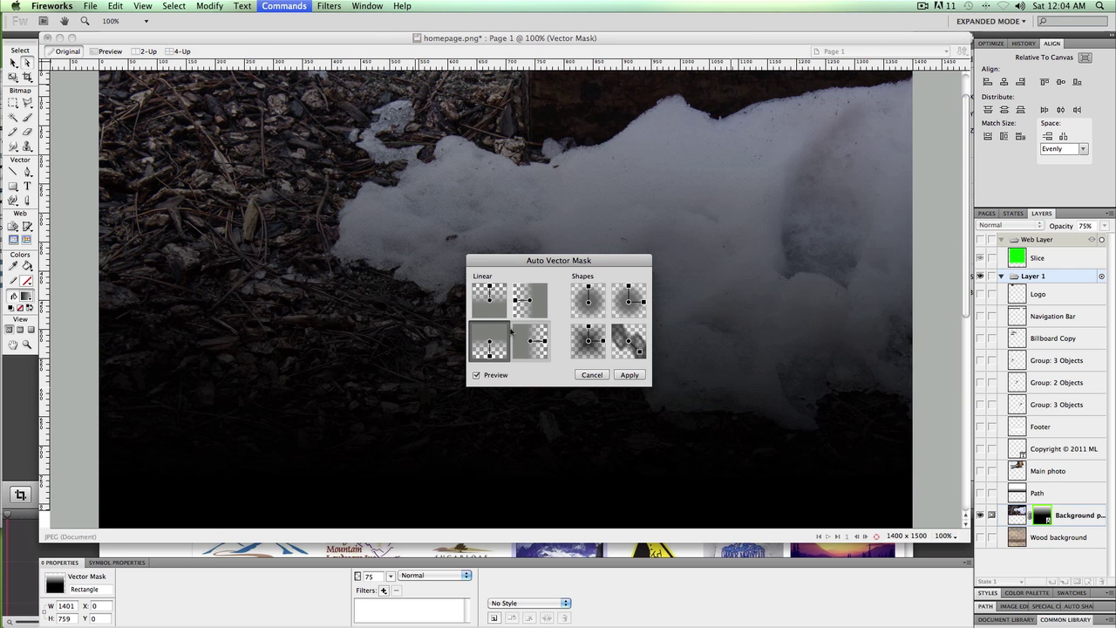
{"action": "left_click", "coordinate": [628, 375]}
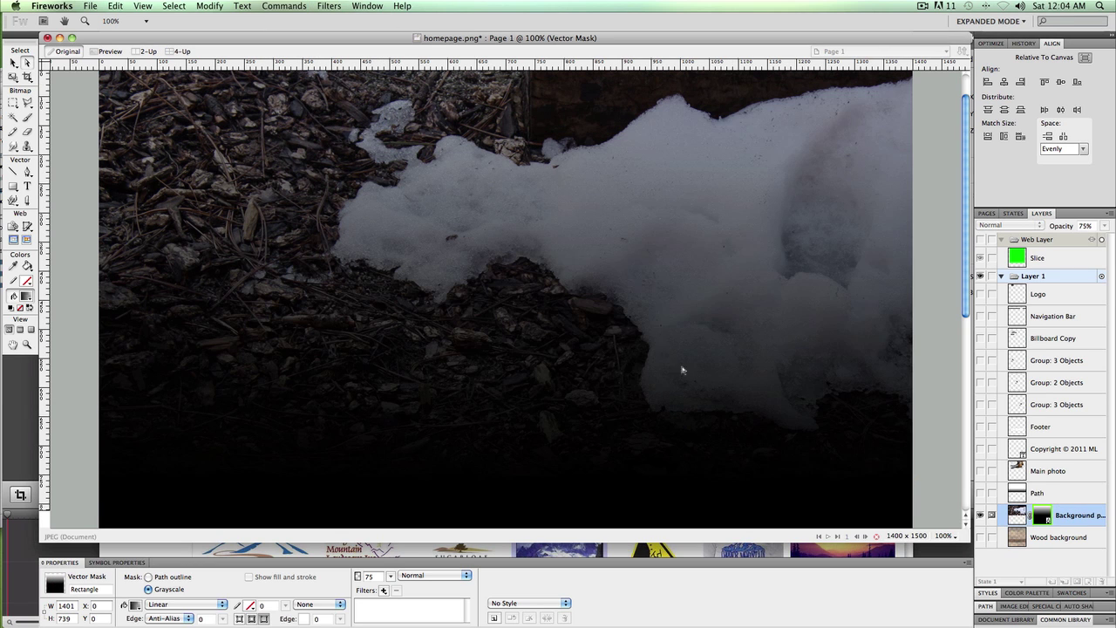
{"action": "left_click", "coordinate": [945, 350]}
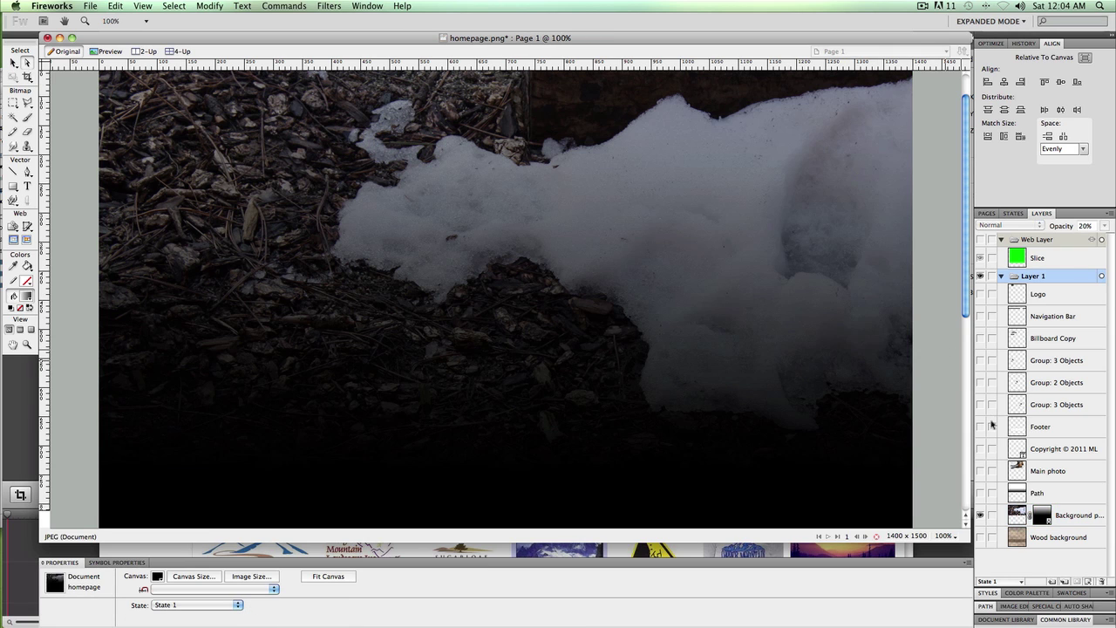
Show the Main photo, Billboard Copy, Navigation Bar and Logo layers again
{"action": "left_click", "coordinate": [981, 471]}
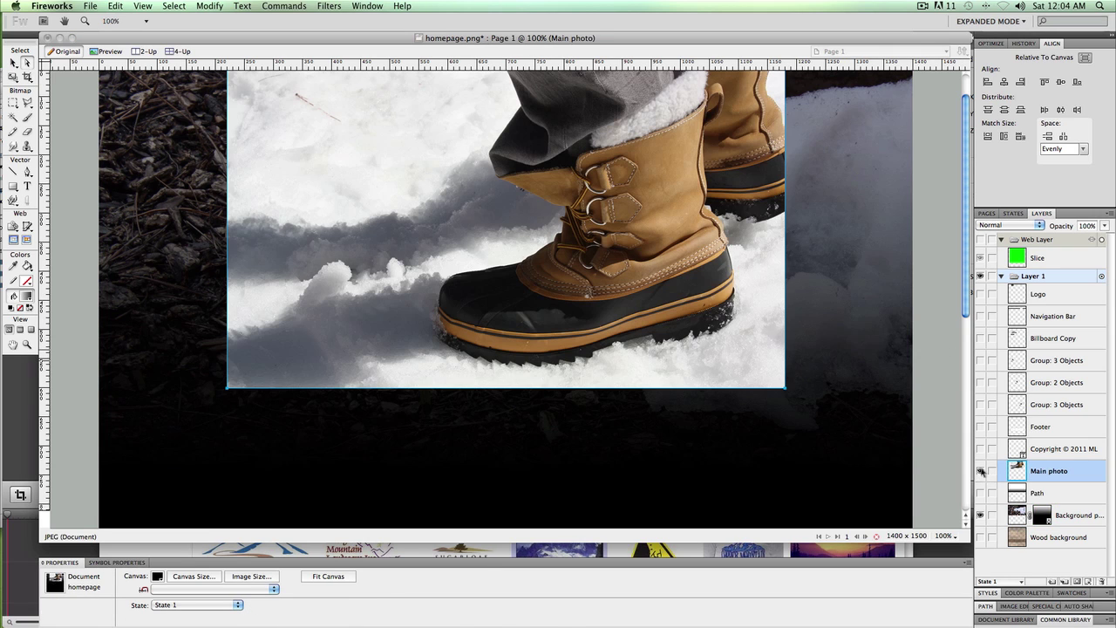
{"action": "left_click", "coordinate": [980, 338]}
{"action": "left_click", "coordinate": [981, 315]}
{"action": "left_click", "coordinate": [980, 294]}
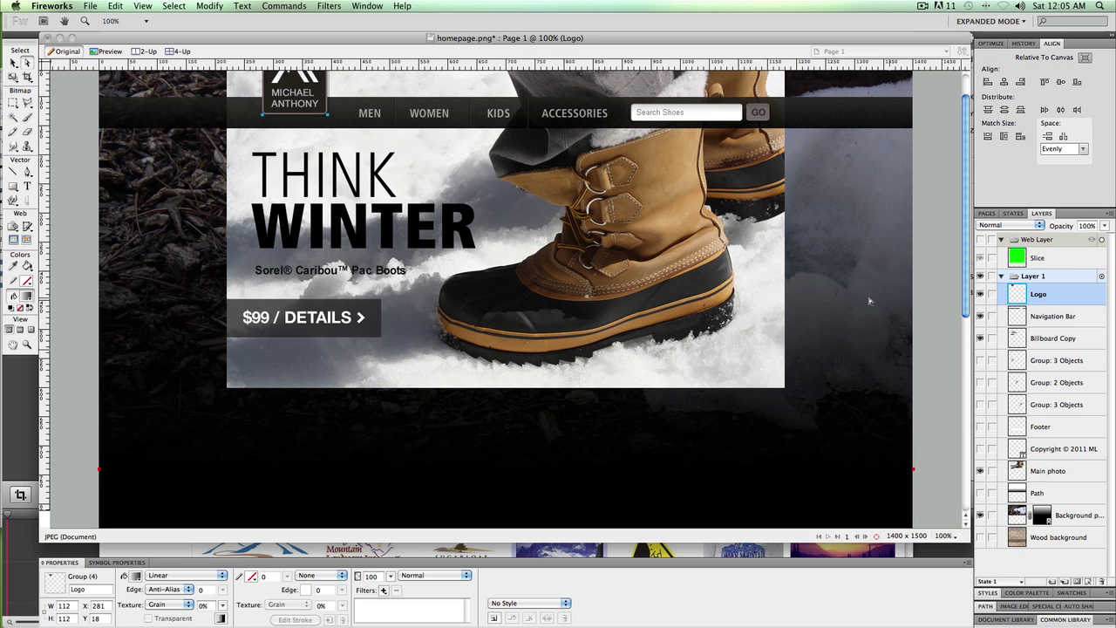
{"action": "scroll", "coordinate": [868, 301], "scroll_direction": "up", "scroll_amount": 2}
{"action": "scroll", "coordinate": [844, 300], "scroll_direction": "down", "scroll_amount": 1}
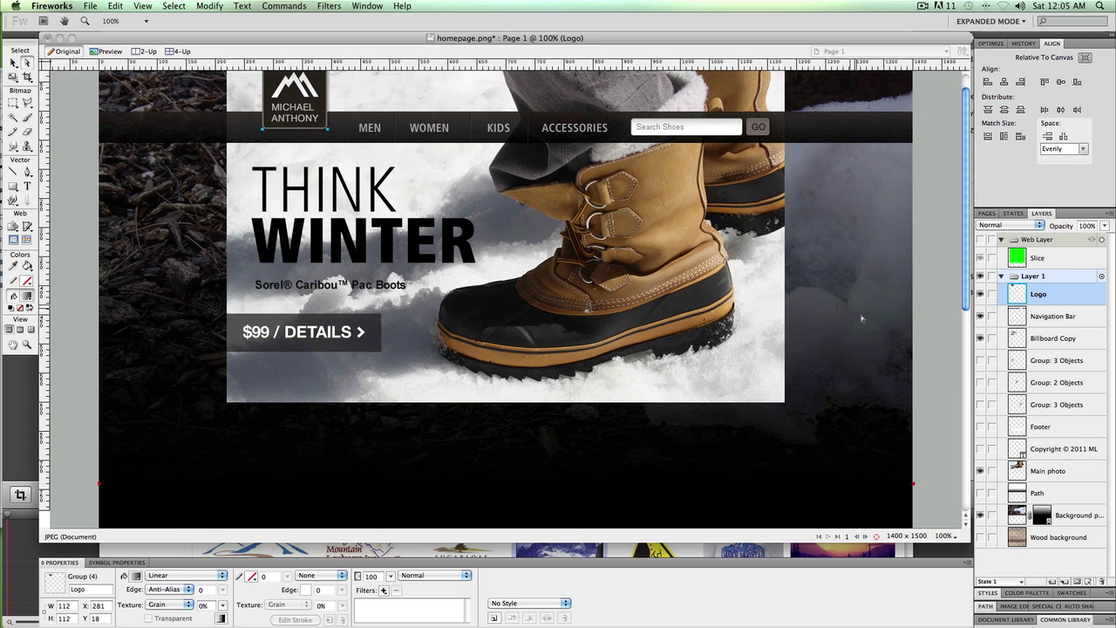
{"action": "scroll", "coordinate": [272, 441], "scroll_direction": "down", "scroll_amount": 1}
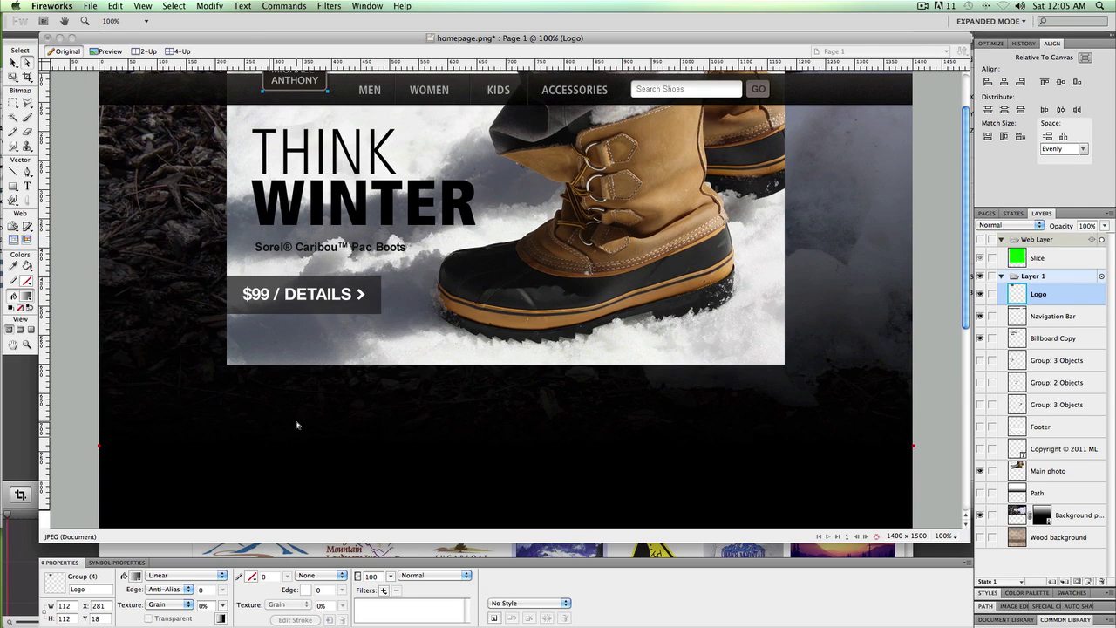
Turn on the layout guides and make the three boot product boxes visible
{"action": "key", "text": "super+semicolon"}
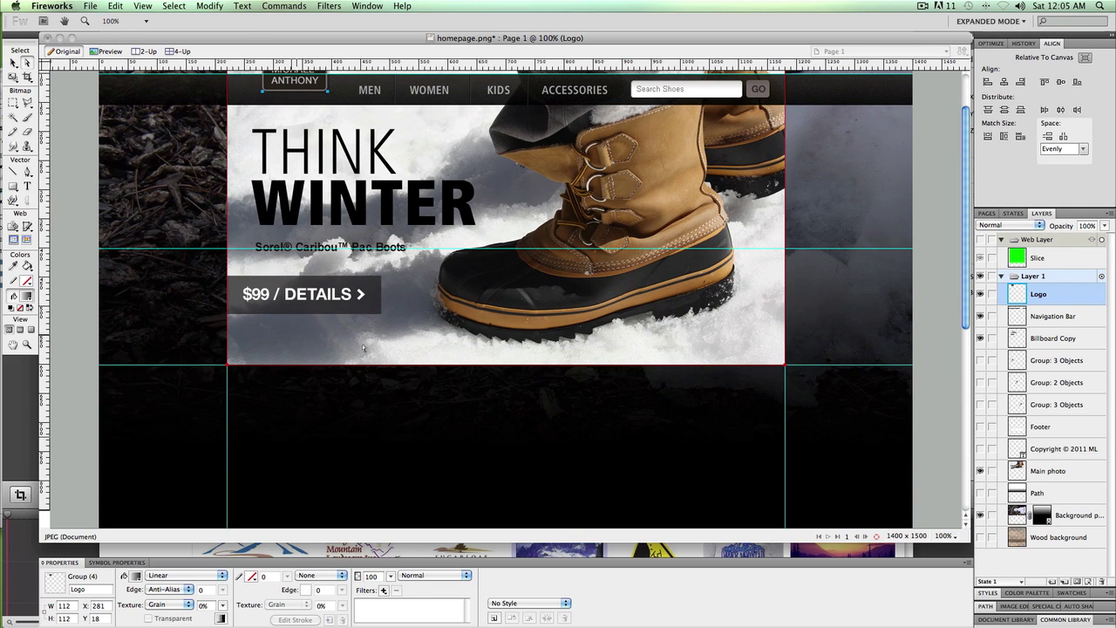
{"action": "left_click", "coordinate": [980, 360]}
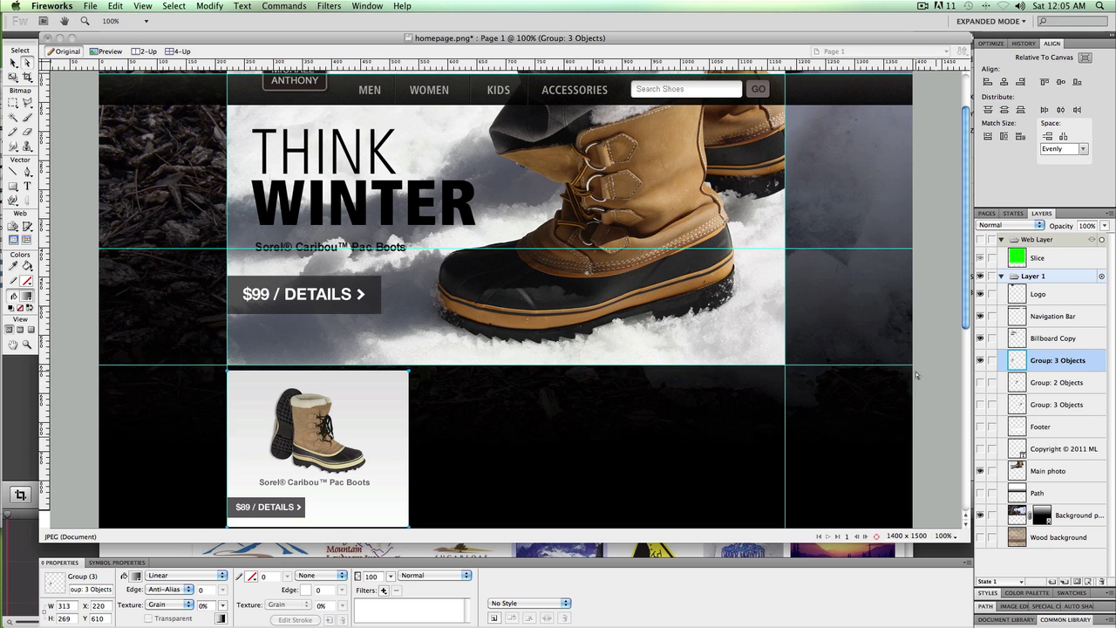
{"action": "scroll", "coordinate": [915, 375], "scroll_direction": "down", "scroll_amount": 2}
{"action": "left_click", "coordinate": [981, 382]}
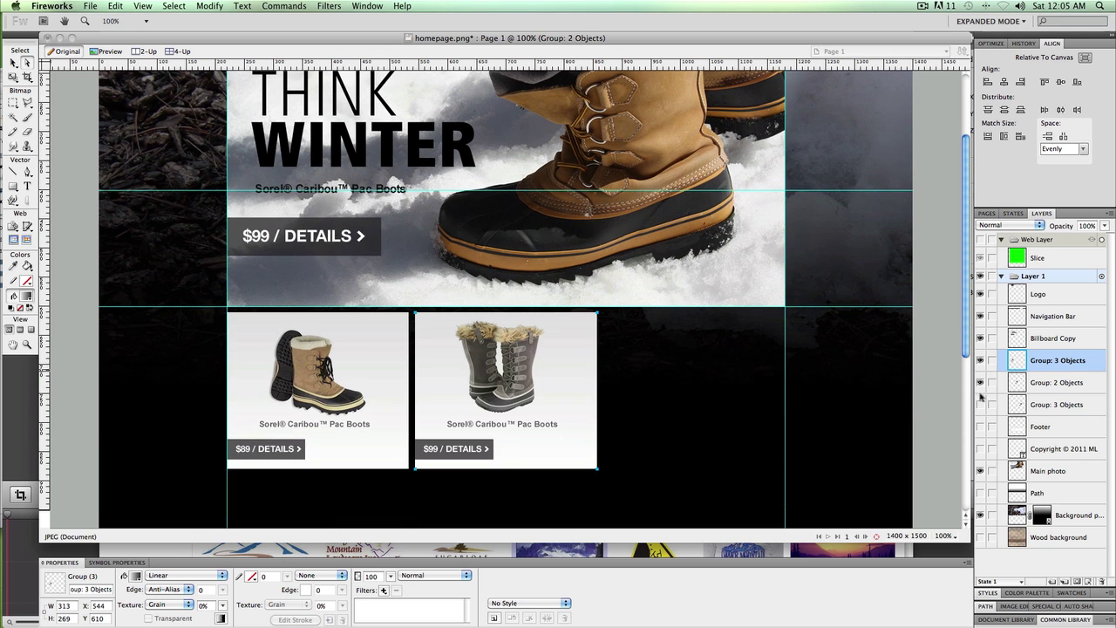
{"action": "left_click", "coordinate": [981, 405]}
{"action": "scroll", "coordinate": [300, 384], "scroll_direction": "down", "scroll_amount": 1}
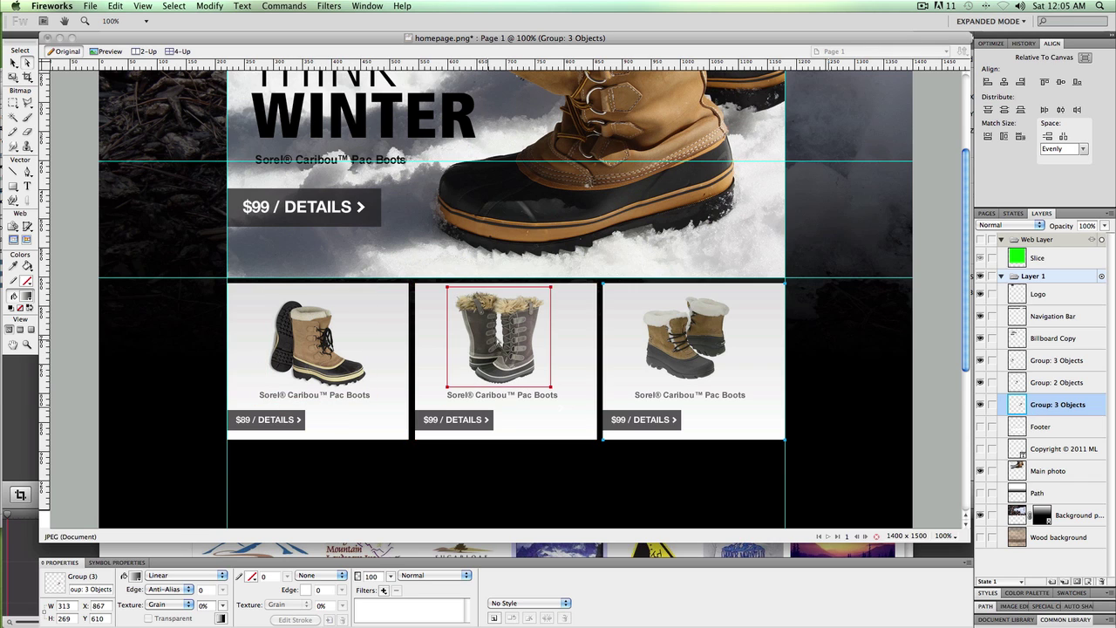
In Chrome, replace the old search with an image search for 'snow boots'
{"action": "key", "text": "super+Tab"}
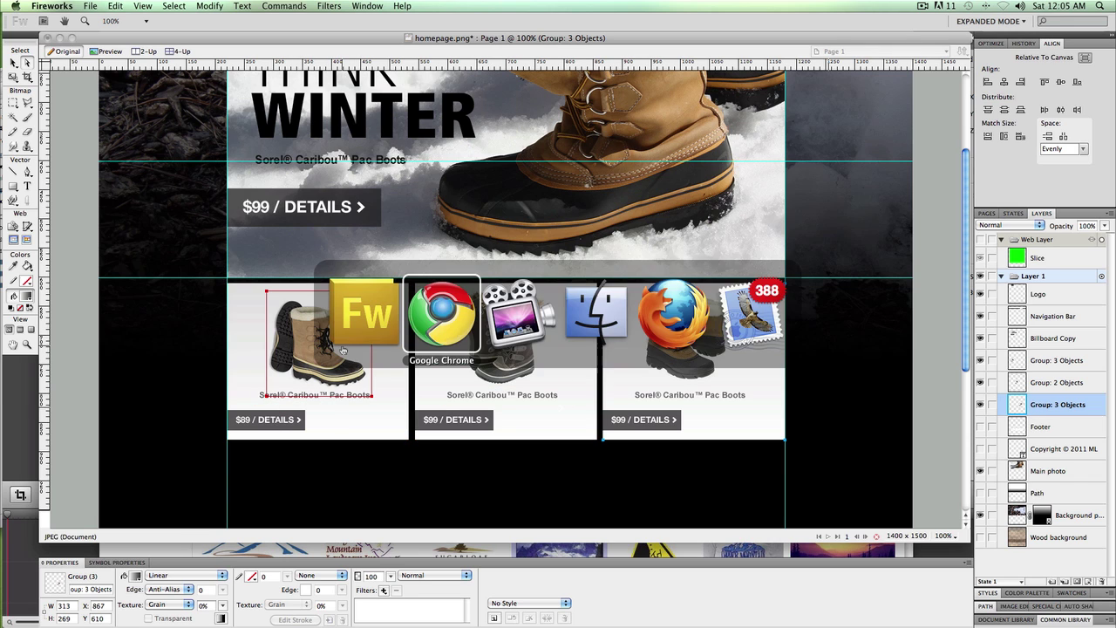
{"action": "key", "text": "super+Tab"}
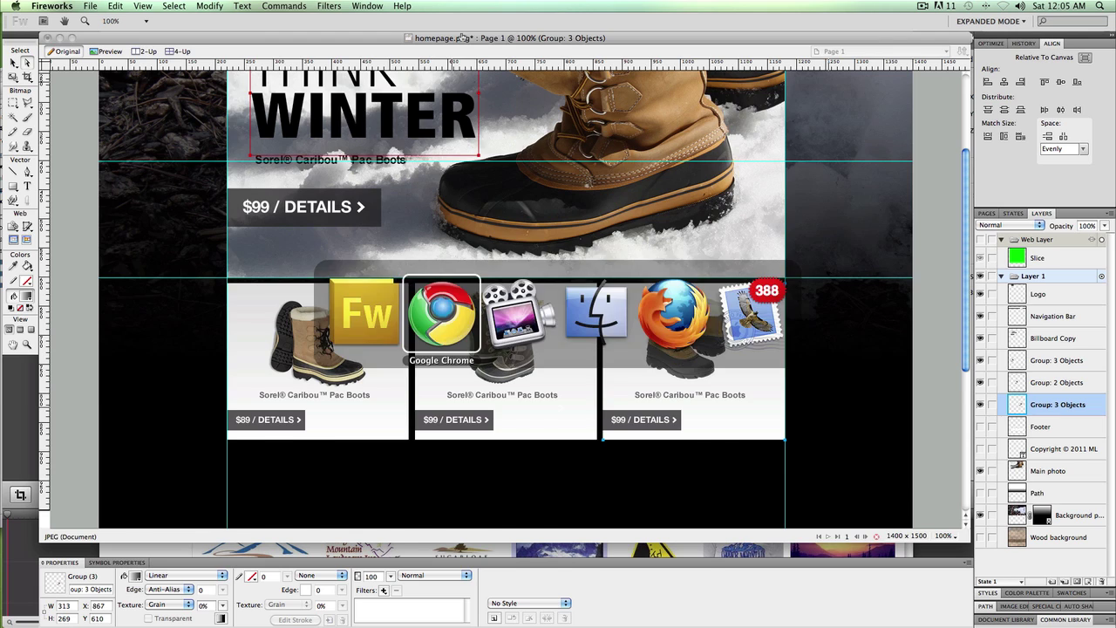
{"action": "left_click_drag", "start_coordinate": [377, 112], "coordinate": [191, 112]}
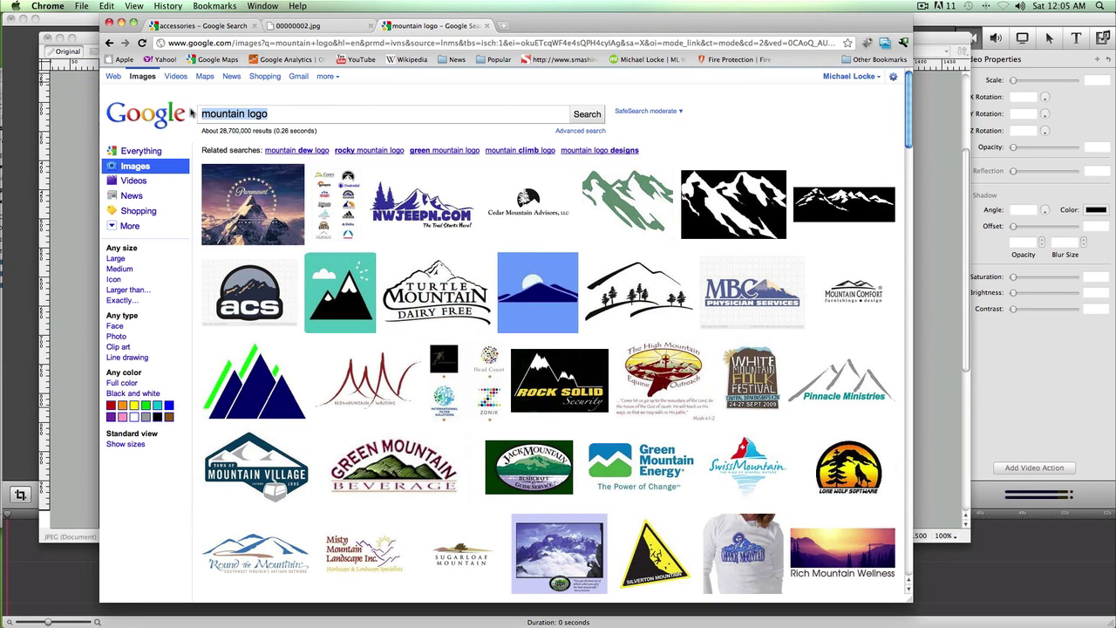
{"action": "type", "text": "sno"}
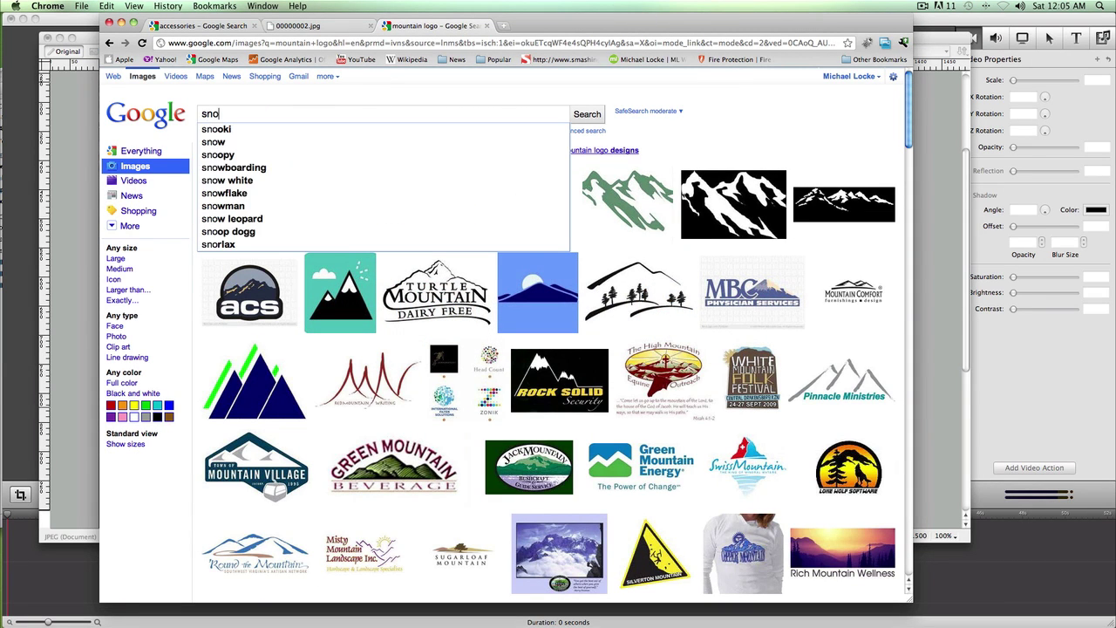
{"action": "type", "text": "w boots"}
{"action": "key", "text": "Return"}
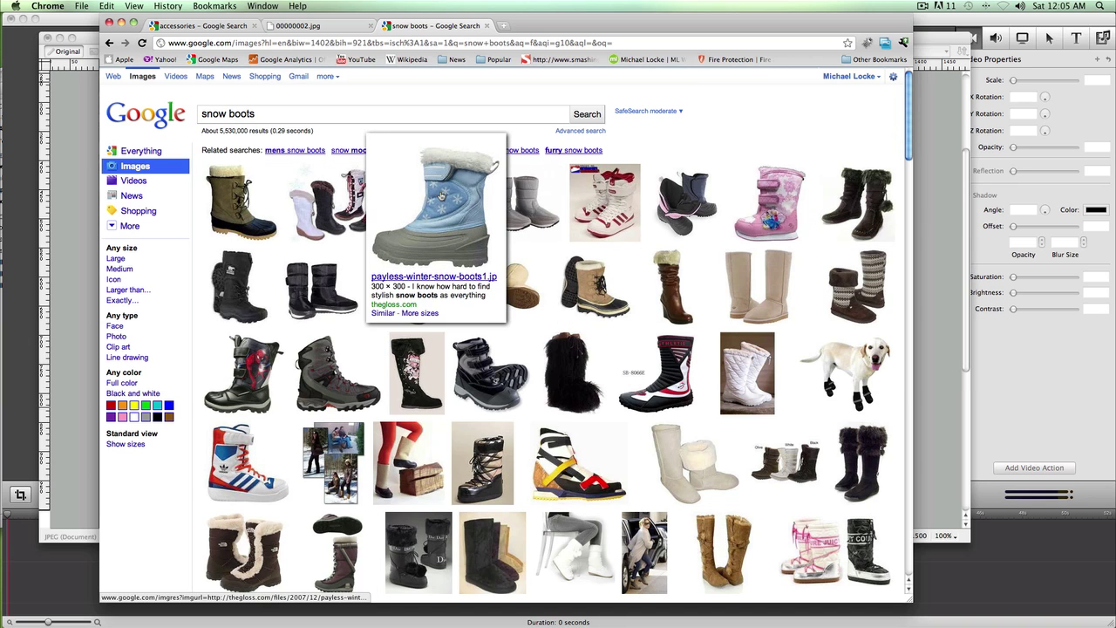
Preview the Sorel Caribou boot result, then return to the Fireworks mockup
{"action": "scroll", "coordinate": [468, 225], "scroll_direction": "down", "scroll_amount": 3}
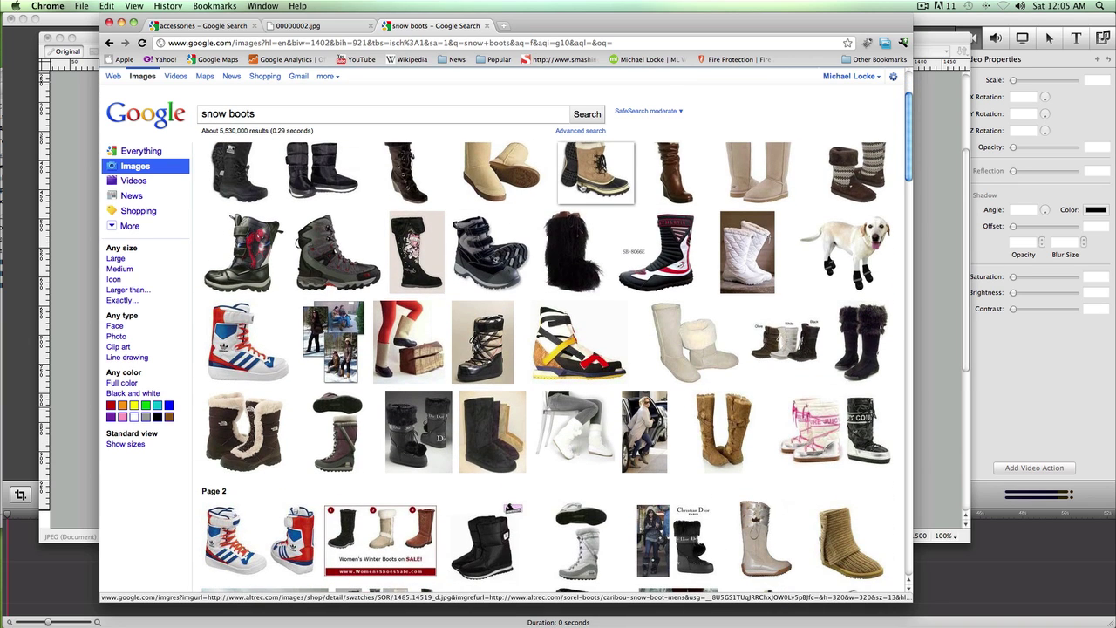
{"action": "mouse_move", "coordinate": [586, 181]}
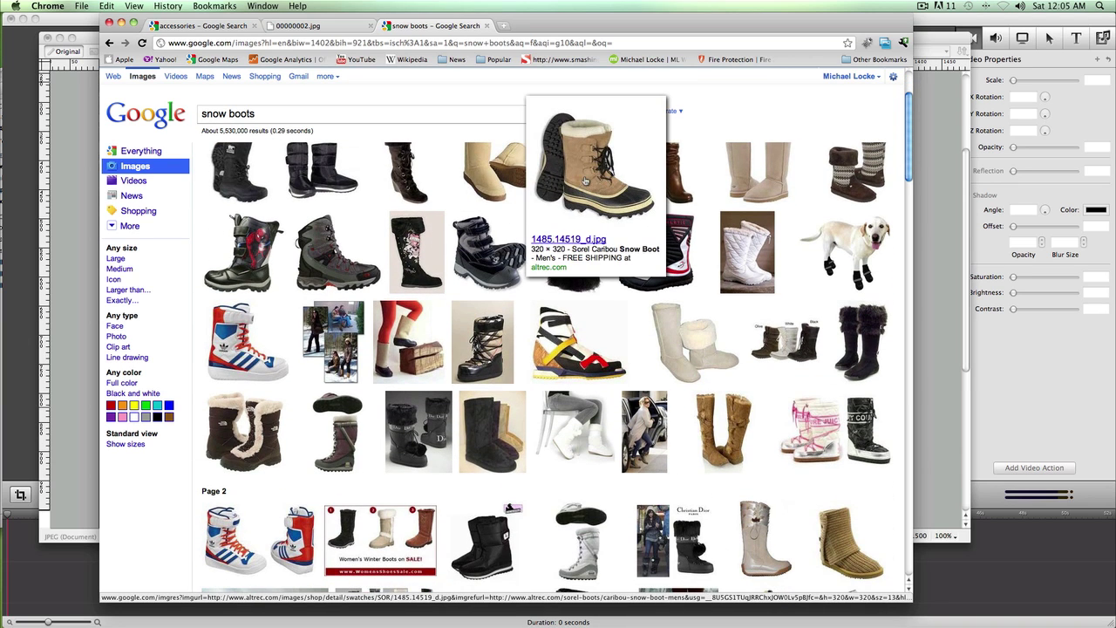
{"action": "key", "text": "super+Tab"}
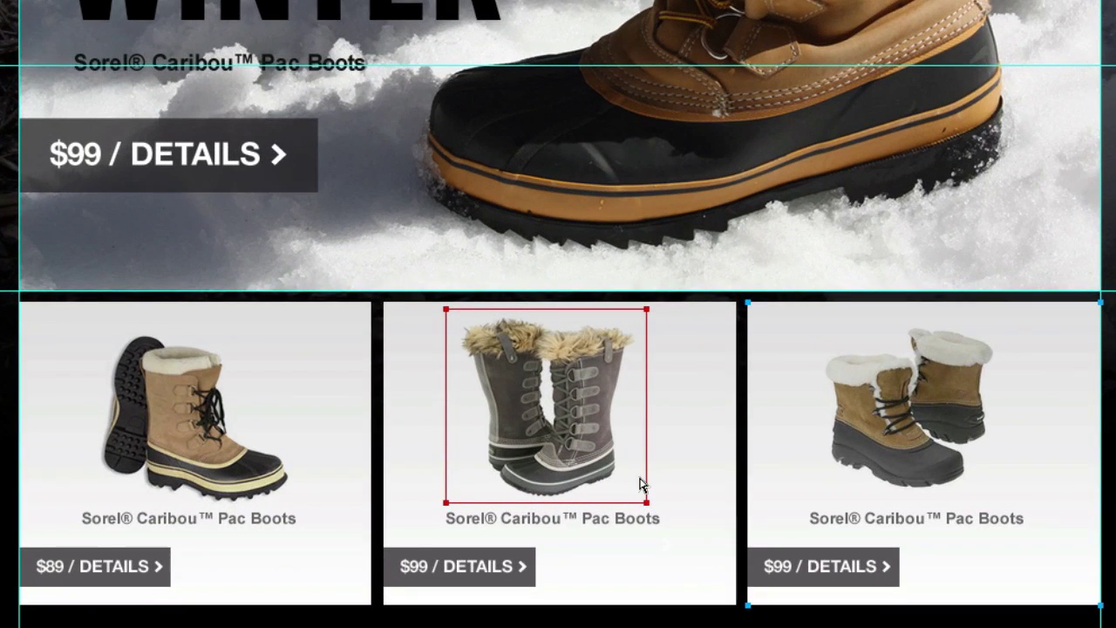
Activate the mockup document and clear the Wood background layer selection
{"action": "scroll", "coordinate": [641, 485], "scroll_direction": "down", "scroll_amount": 2}
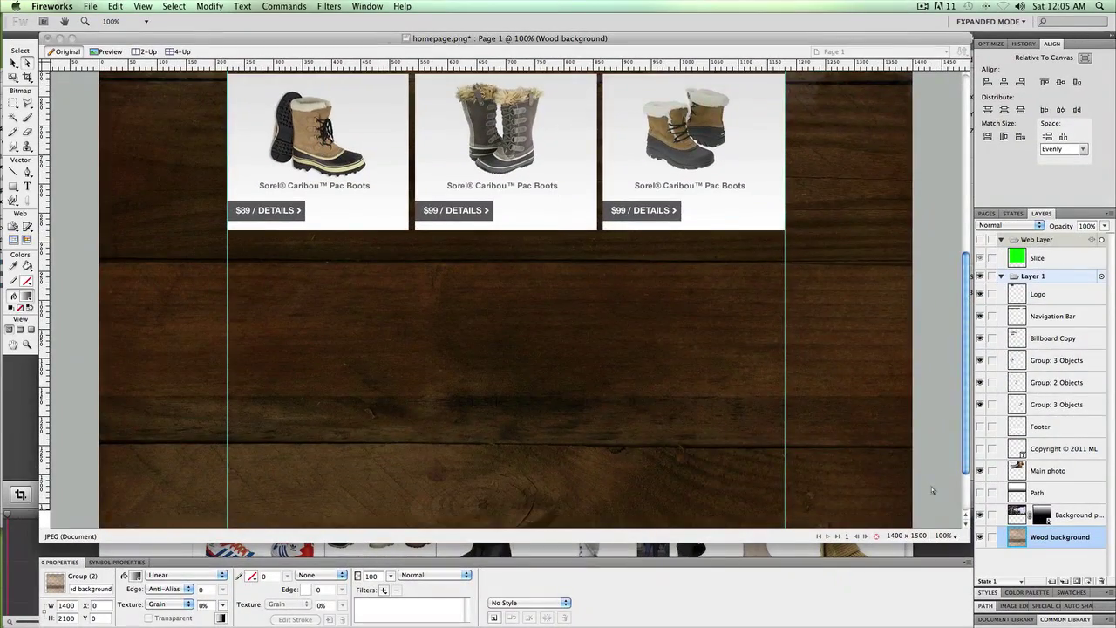
{"action": "scroll", "coordinate": [821, 450], "scroll_direction": "down", "scroll_amount": 2}
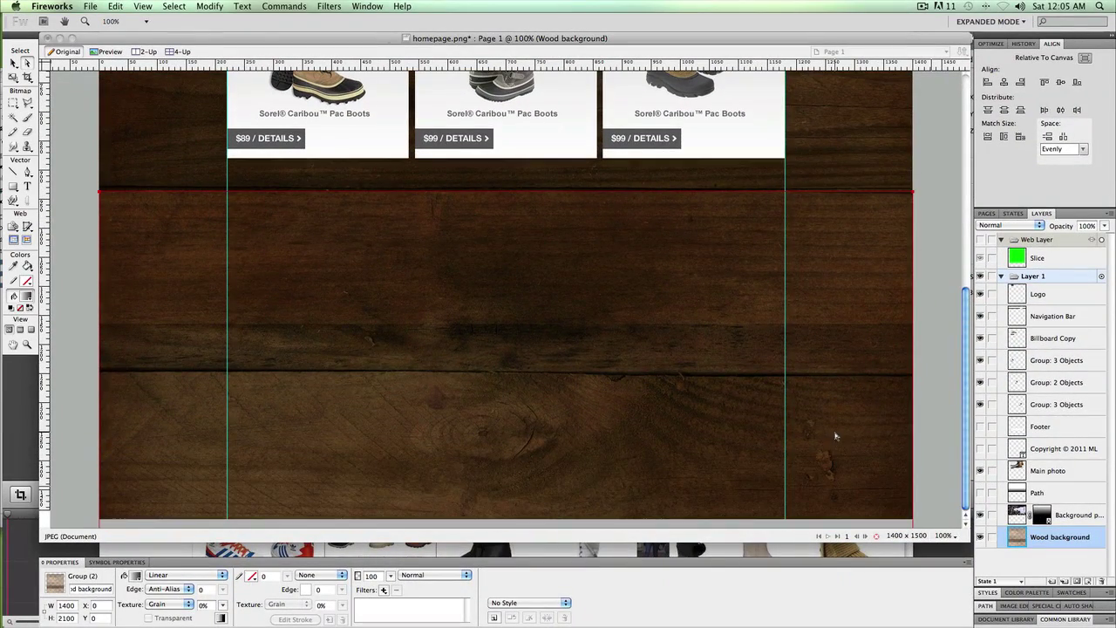
{"action": "scroll", "coordinate": [829, 445], "scroll_direction": "up", "scroll_amount": 10}
{"action": "scroll", "coordinate": [842, 436], "scroll_direction": "up", "scroll_amount": 1}
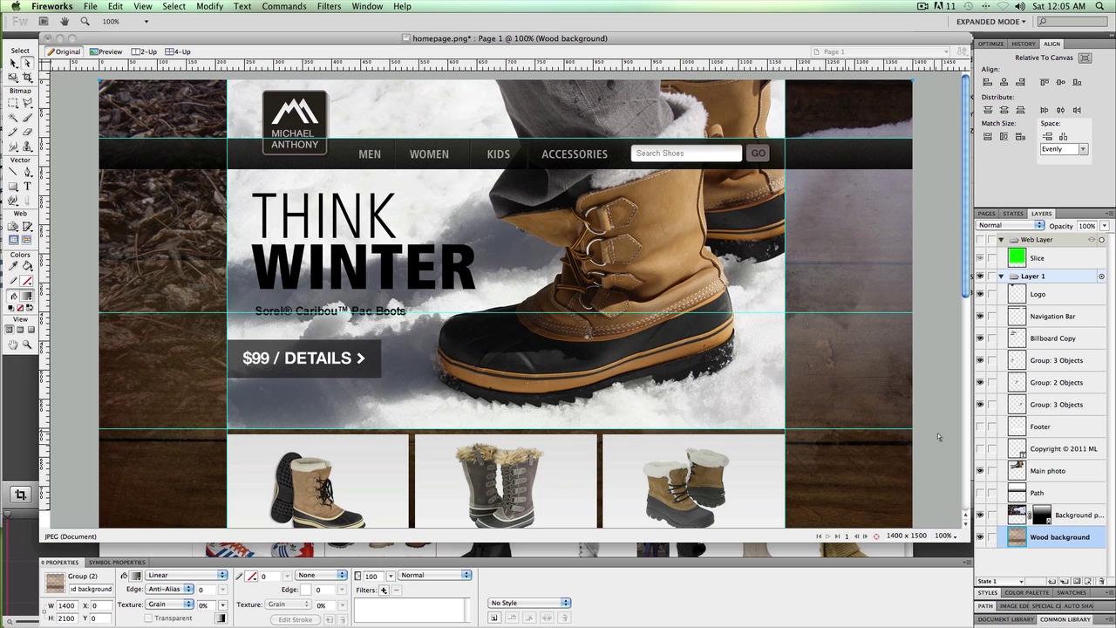
{"action": "left_click", "coordinate": [938, 64]}
{"action": "key", "text": "super+d"}
{"action": "scroll", "coordinate": [191, 359], "scroll_direction": "down", "scroll_amount": 5}
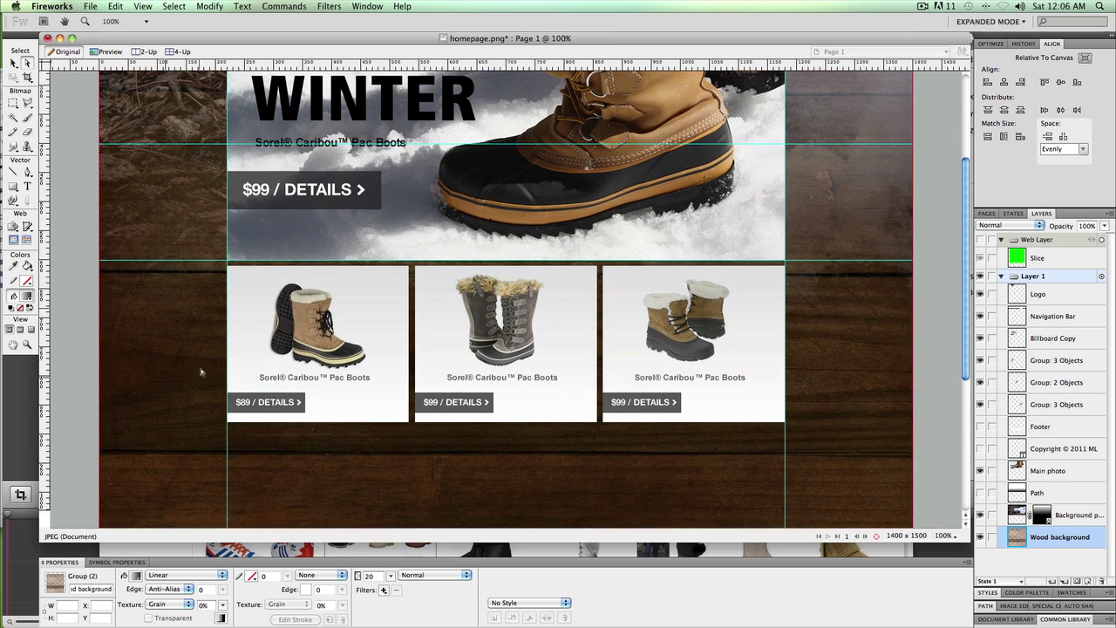
{"action": "key", "text": "super+d"}
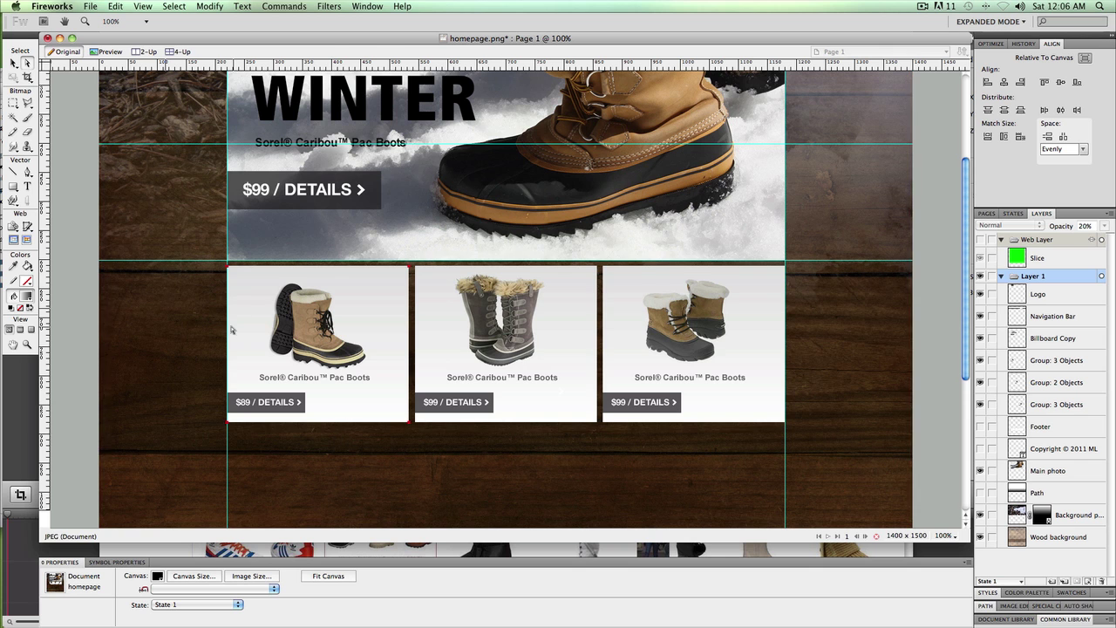
Select the wood bitmap below the product boxes and set it to 47% opacity
{"action": "scroll", "coordinate": [234, 330], "scroll_direction": "up", "scroll_amount": 3}
{"action": "scroll", "coordinate": [220, 328], "scroll_direction": "down", "scroll_amount": 3}
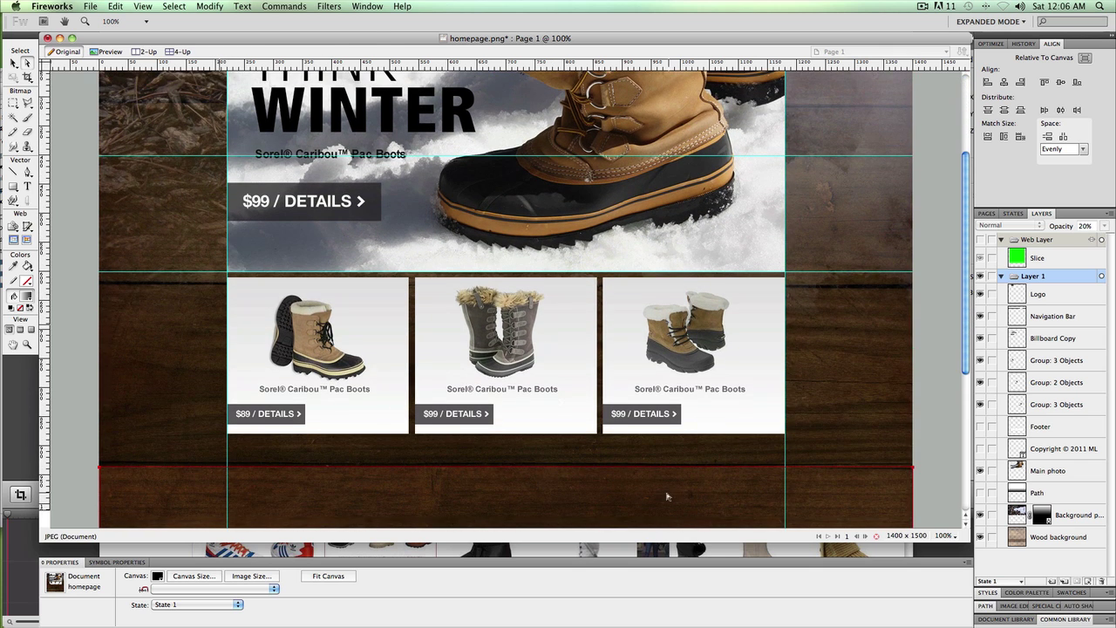
{"action": "scroll", "coordinate": [668, 494], "scroll_direction": "down", "scroll_amount": 8}
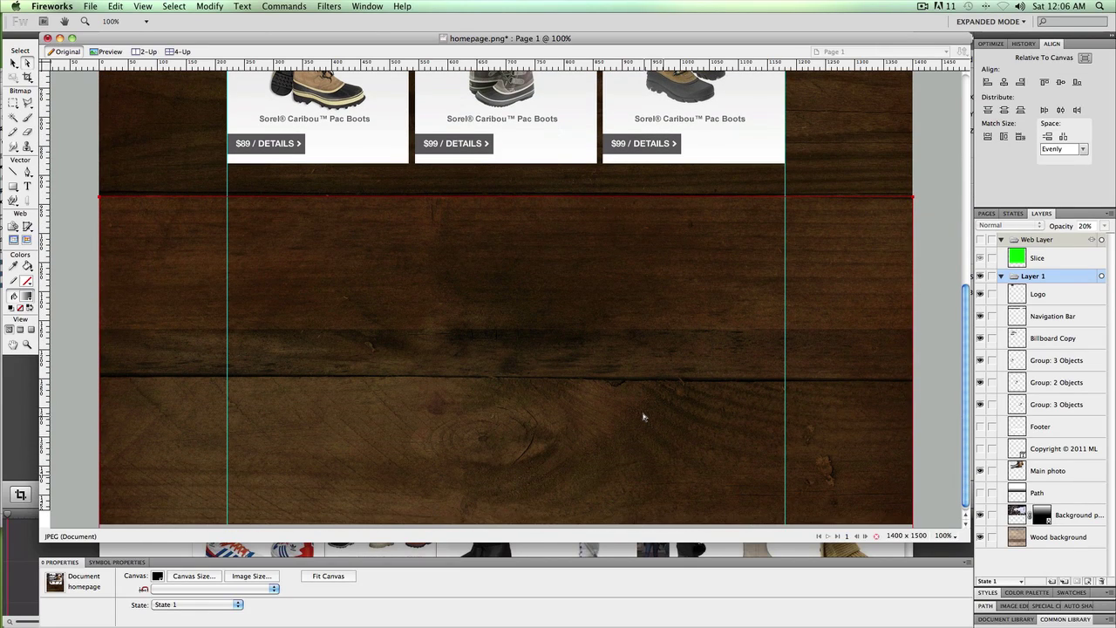
{"action": "left_click", "coordinate": [644, 417]}
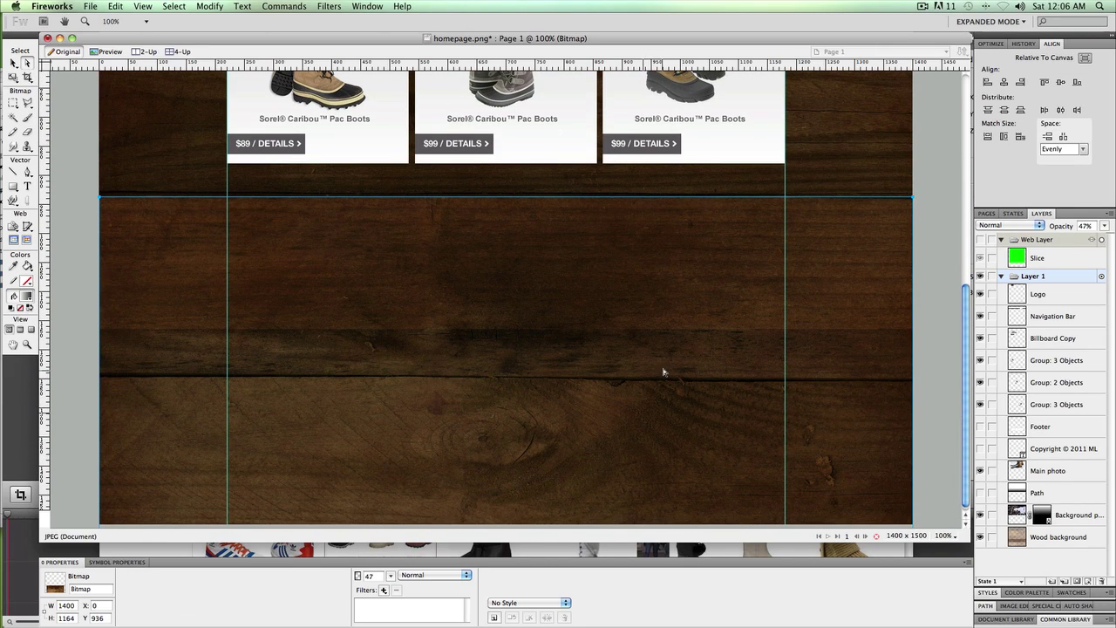
{"action": "scroll", "coordinate": [686, 289], "scroll_direction": "up", "scroll_amount": 5}
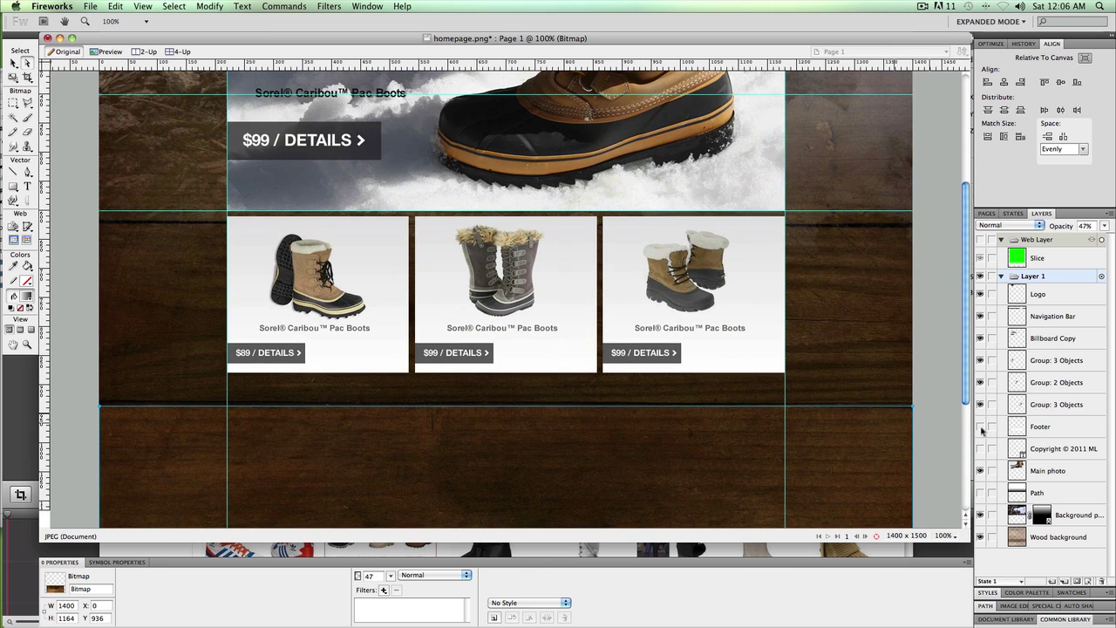
Show the Footer group with its link columns, then check the copyright line below it
{"action": "left_click", "coordinate": [980, 427]}
{"action": "left_click", "coordinate": [1003, 426]}
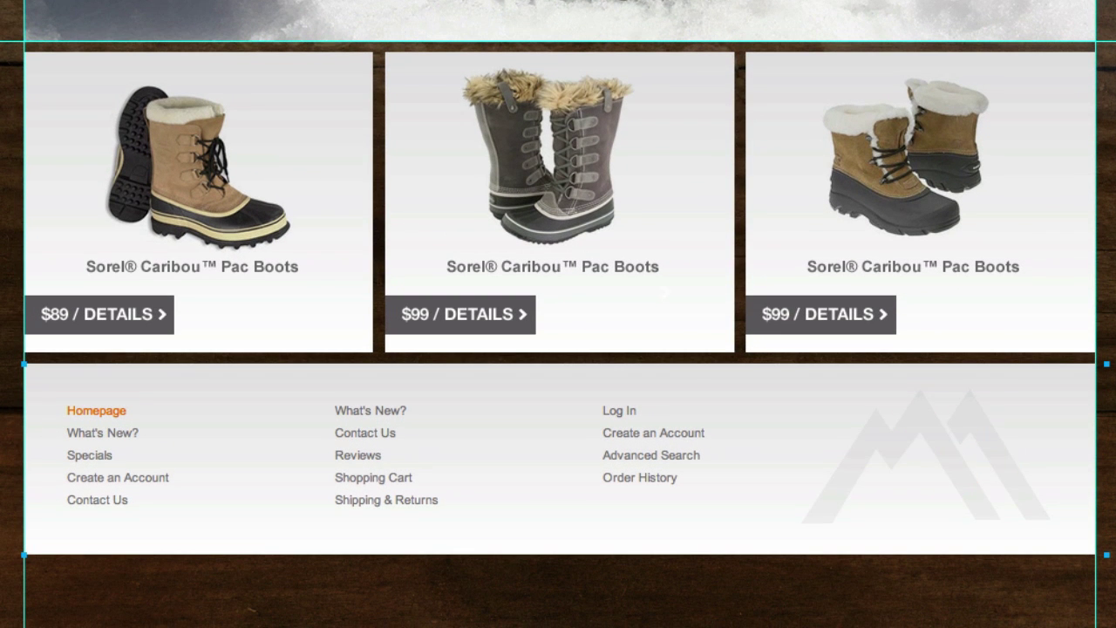
{"action": "left_click", "coordinate": [237, 573]}
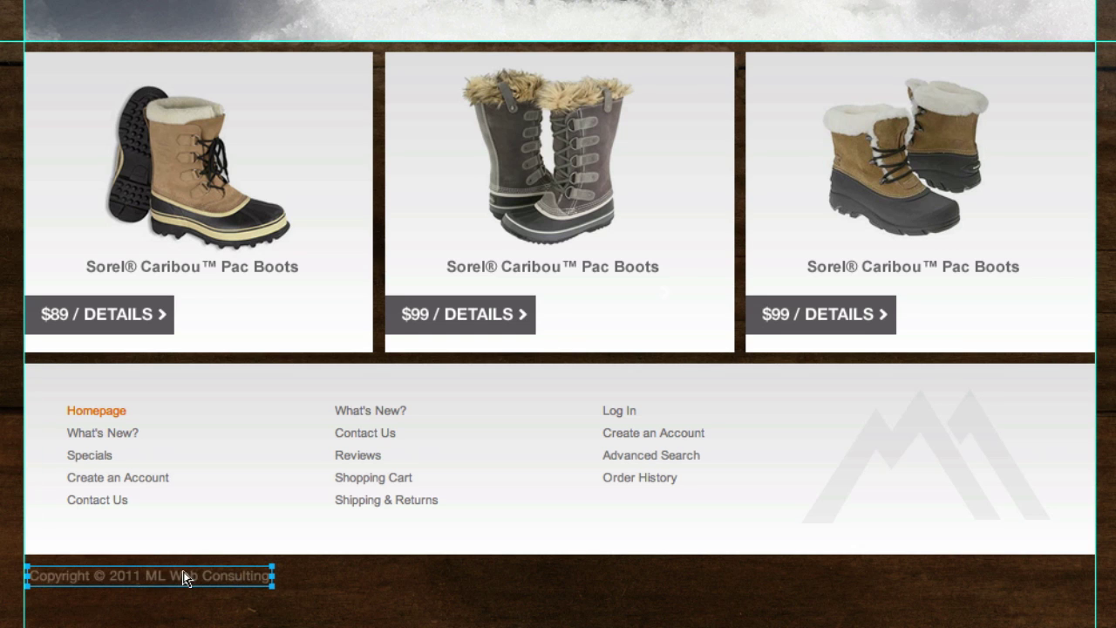
{"action": "key", "text": "Escape"}
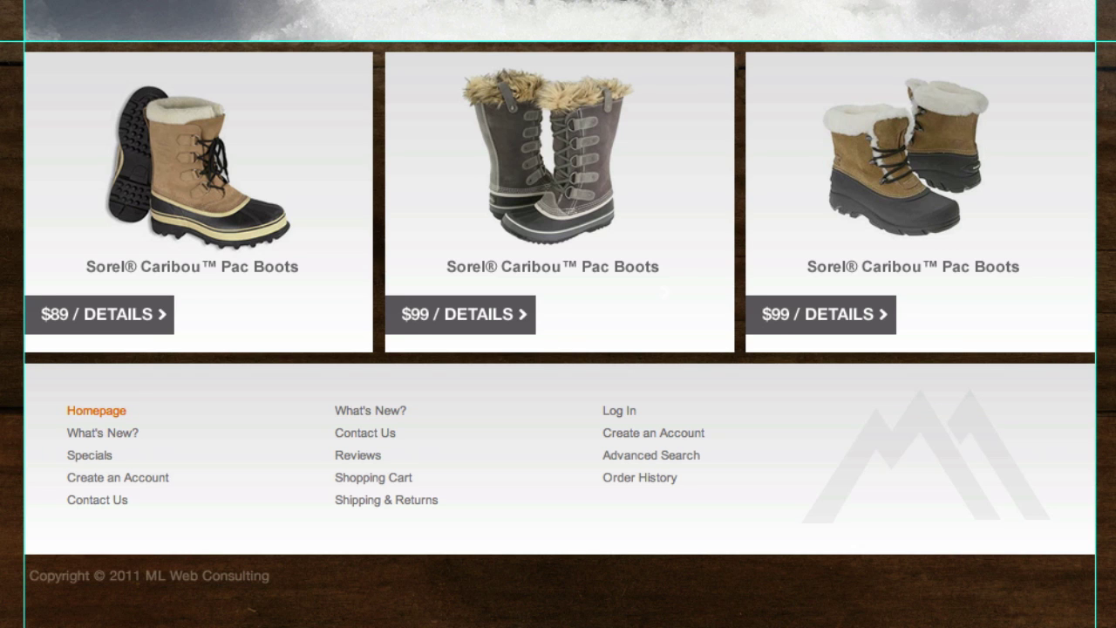
{"action": "scroll", "coordinate": [559, 314], "scroll_direction": "up", "scroll_amount": 5}
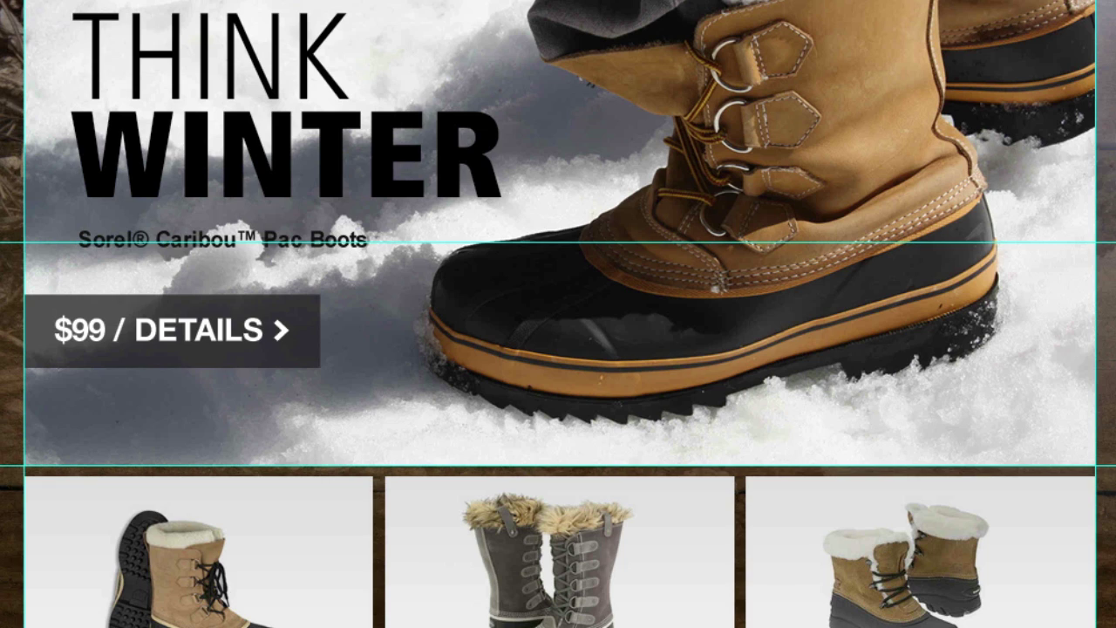
Switch to Chrome and view the 00000002 preview tab of the homepage mockup
{"action": "key", "text": "super+Tab"}
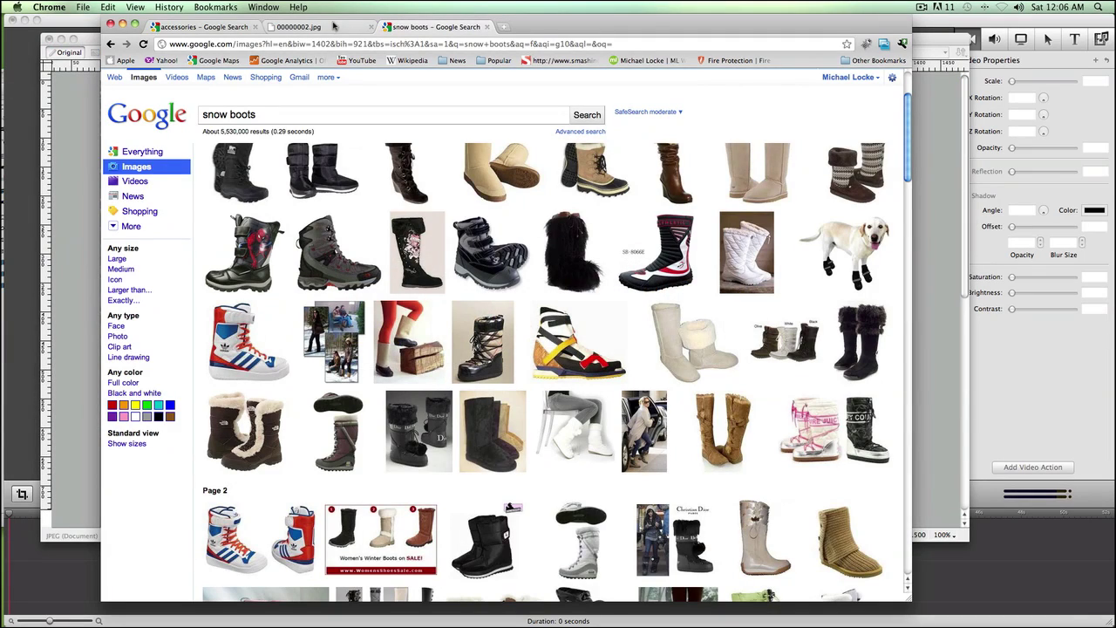
{"action": "left_click", "coordinate": [332, 26]}
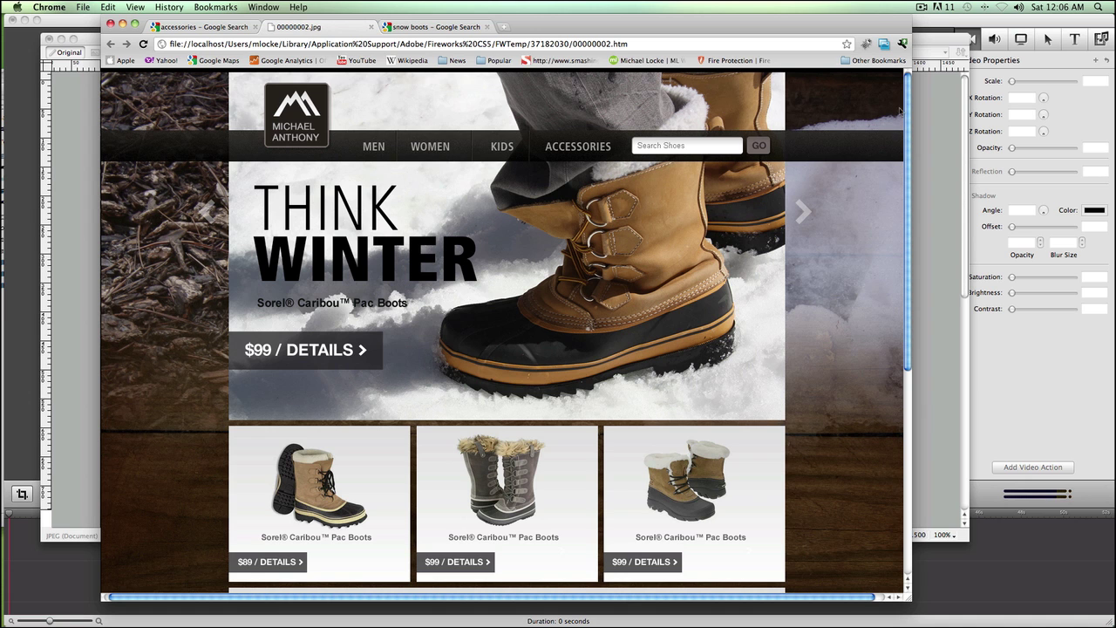
{"action": "mouse_move", "coordinate": [907, 106]}
{"action": "left_mouse_down"}
{"action": "mouse_move", "coordinate": [909, 247]}
{"action": "mouse_move", "coordinate": [907, 105]}
{"action": "left_mouse_up"}
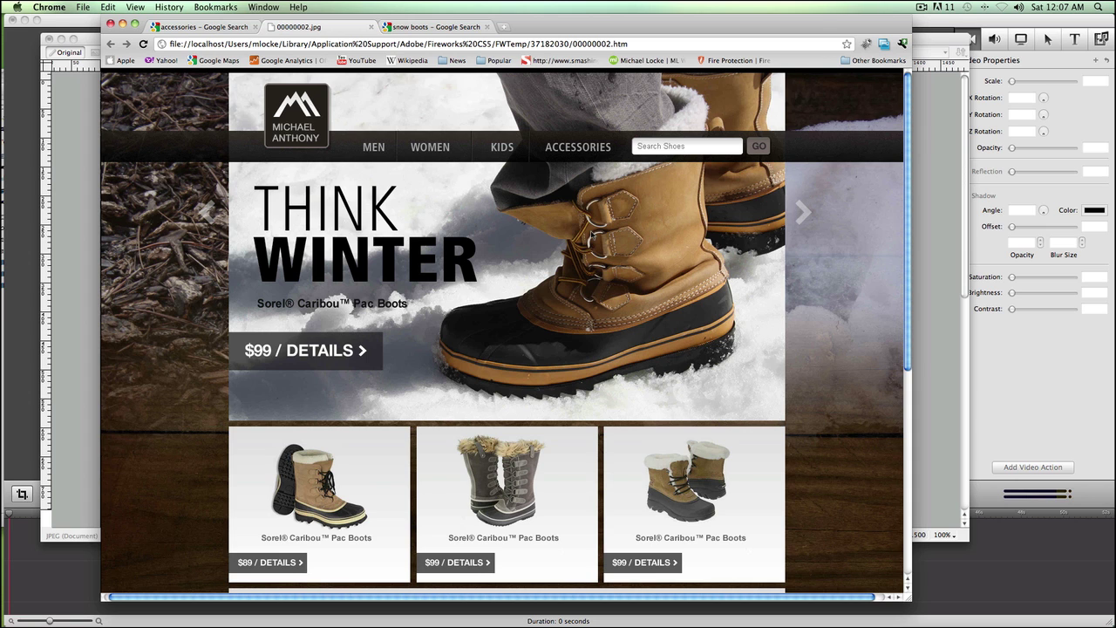
{"action": "scroll", "coordinate": [606, 252], "scroll_direction": "down", "scroll_amount": 3}
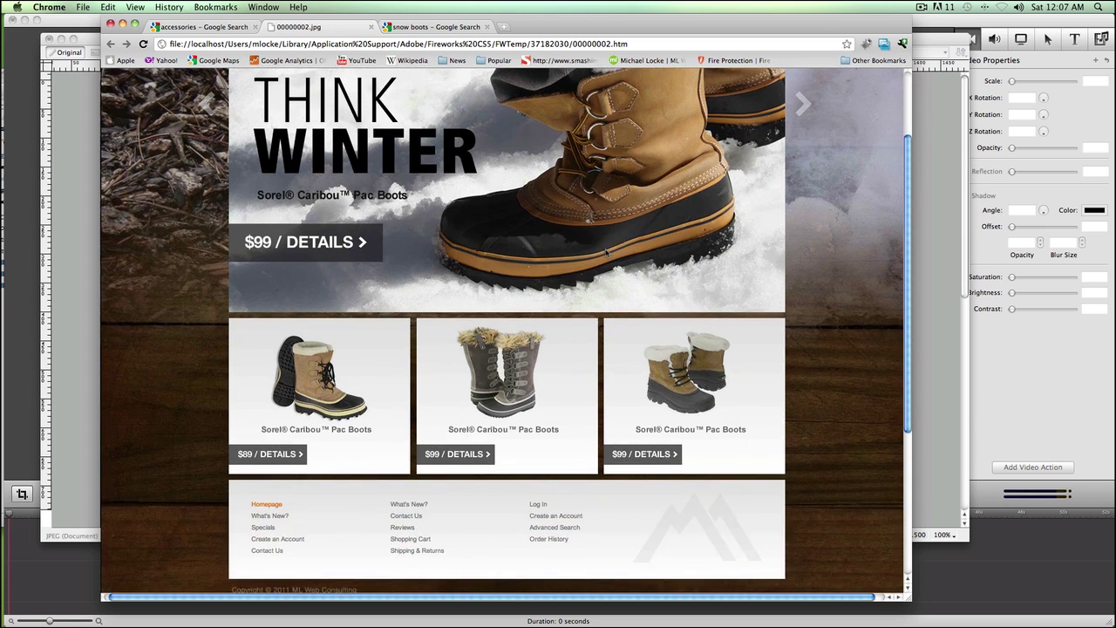
{"action": "scroll", "coordinate": [606, 252], "scroll_direction": "down", "scroll_amount": 7}
{"action": "scroll", "coordinate": [606, 252], "scroll_direction": "up", "scroll_amount": 10}
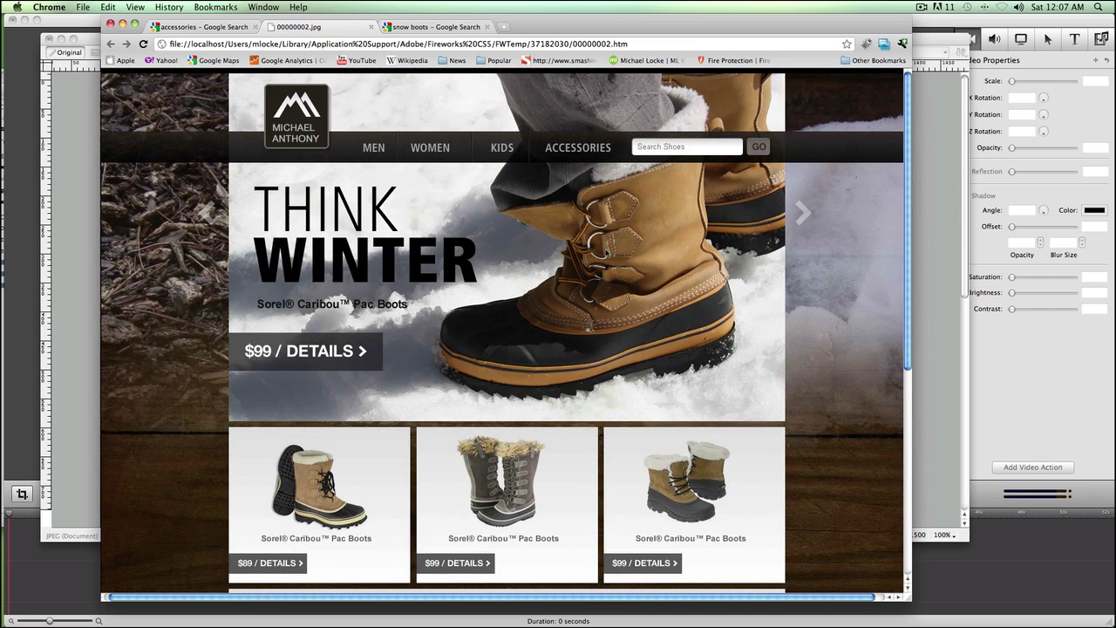